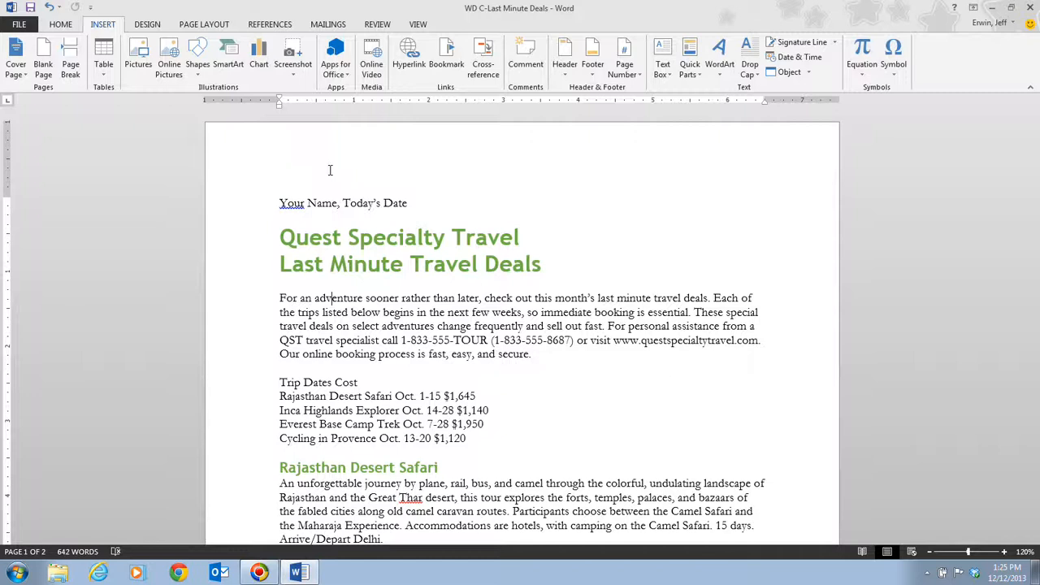
Step: Make the phrase "immediate booking is essential" in the introductory paragraph bold
left_click(61, 26)
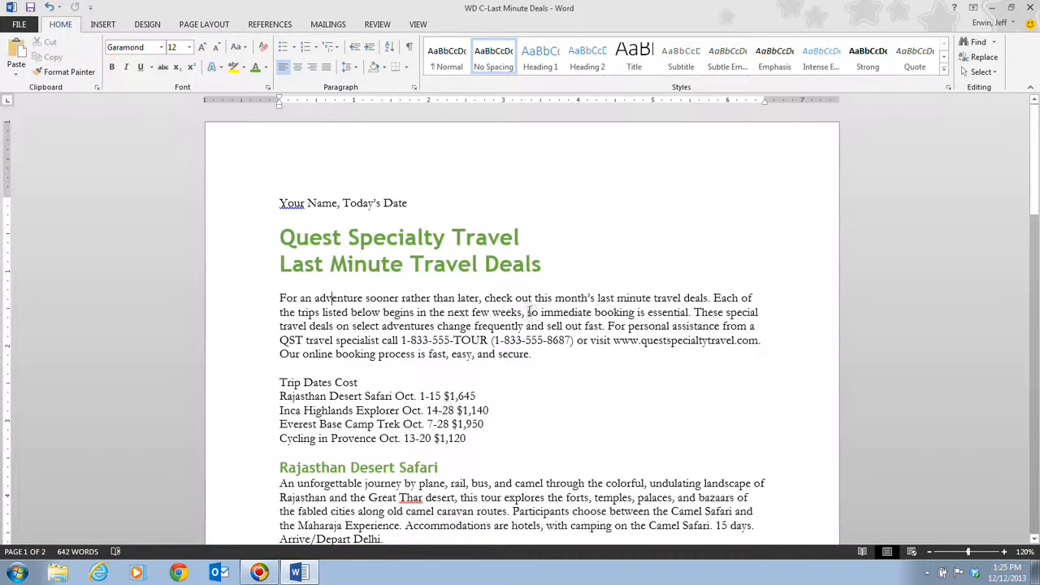
left_click_drag(527, 312, 670, 313)
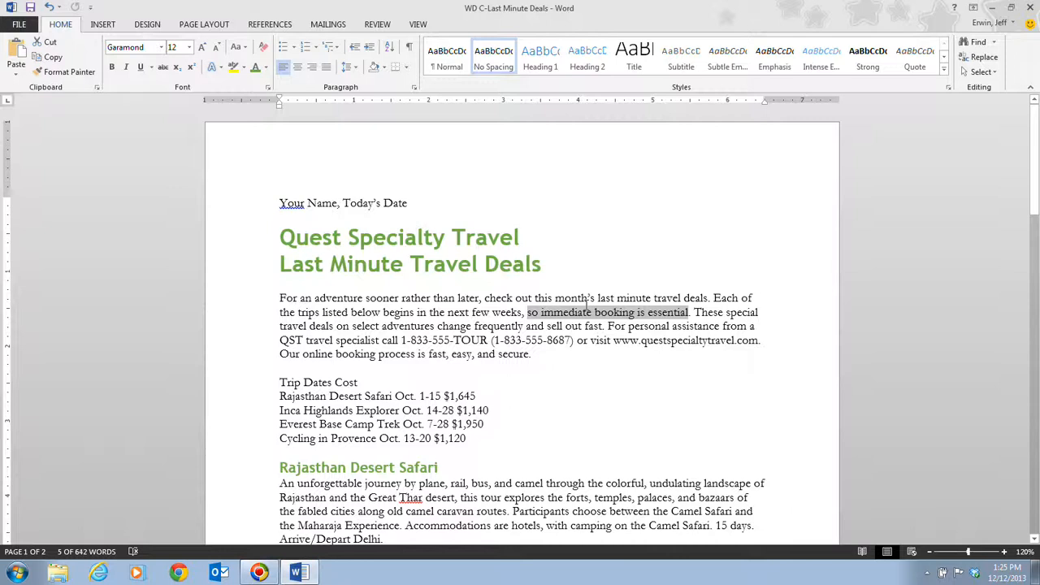
left_click(542, 312)
left_click_drag(528, 312, 660, 308)
left_click(543, 313)
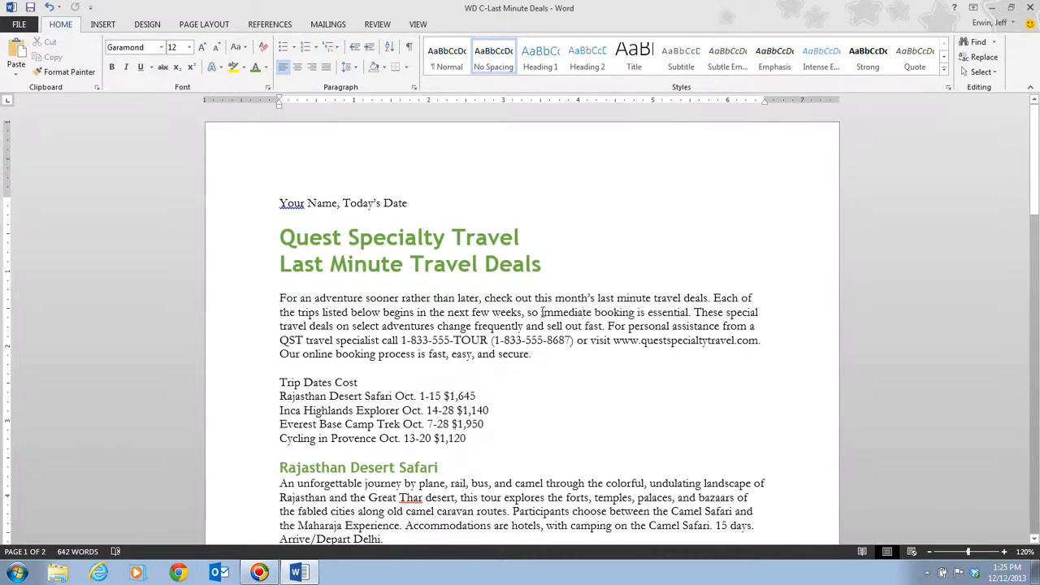
left_click_drag(543, 313, 669, 314)
left_click(668, 313)
left_click_drag(541, 312, 689, 313)
left_click(538, 312)
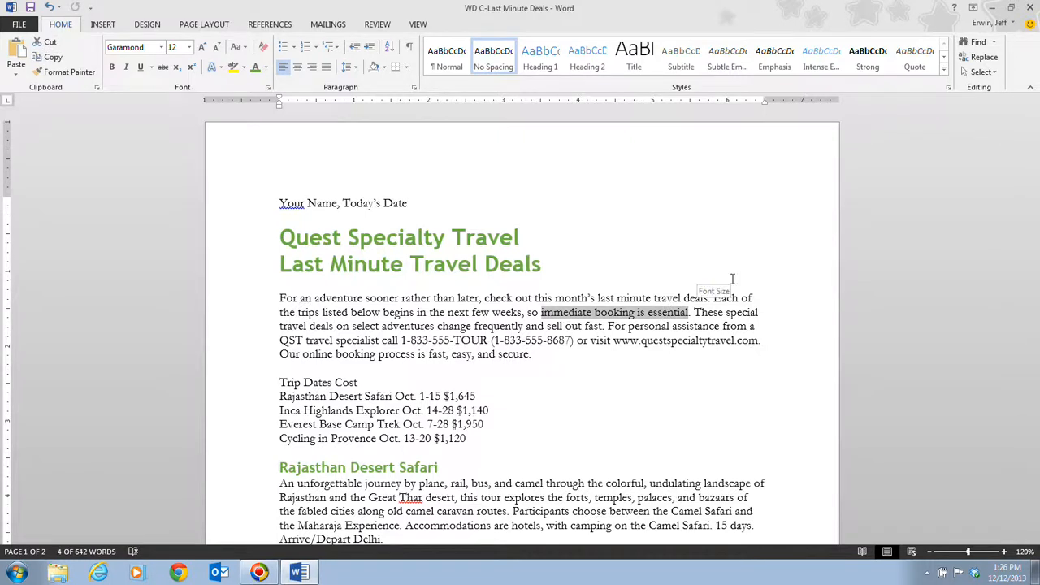
left_click(672, 296)
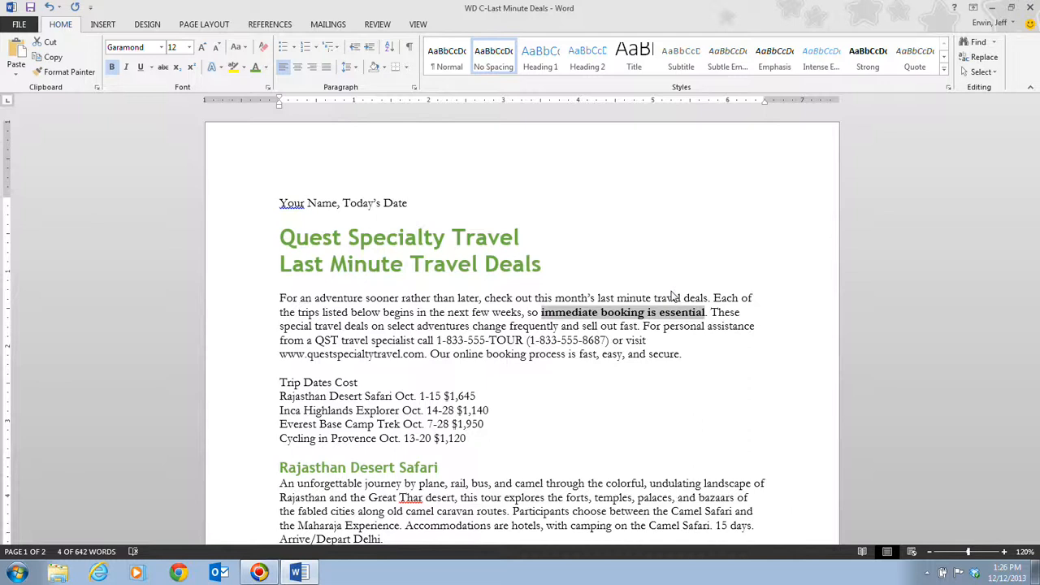
Step: Italicize the entire introductory paragraph that begins "For an adventure sooner rather than later"
left_click(257, 299)
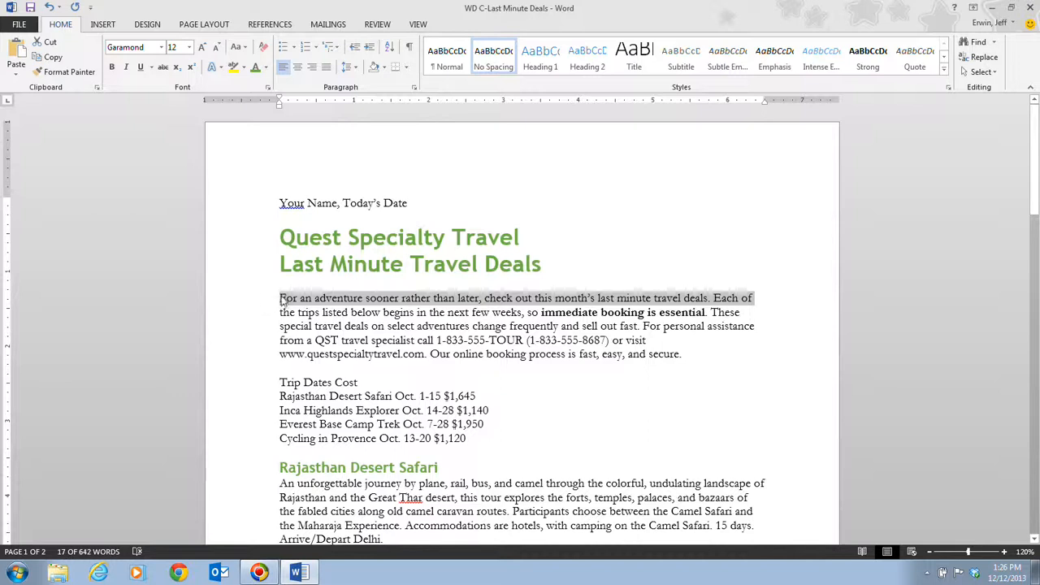
left_click_drag(278, 298, 696, 360)
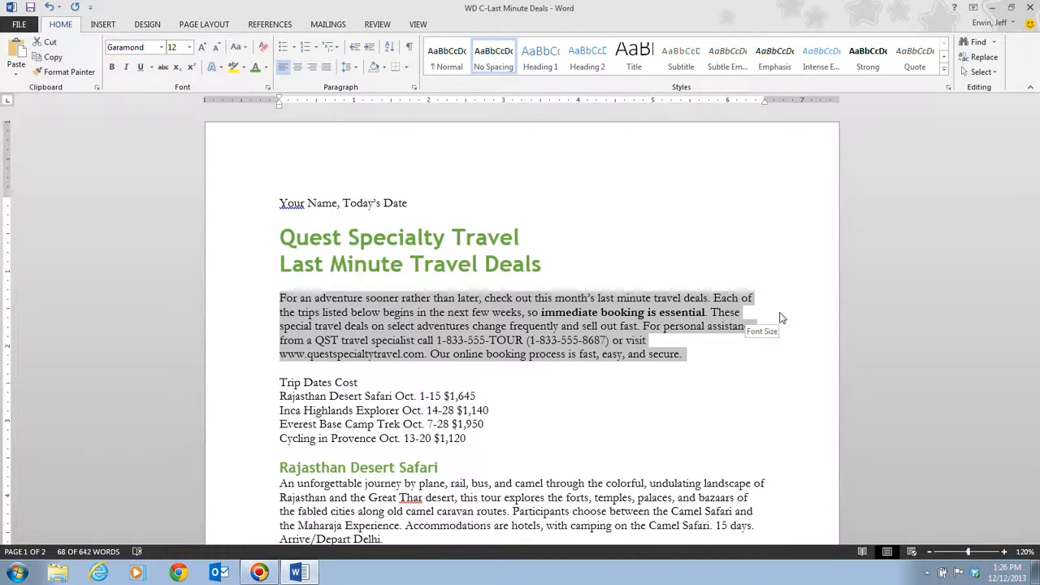
left_click(718, 334)
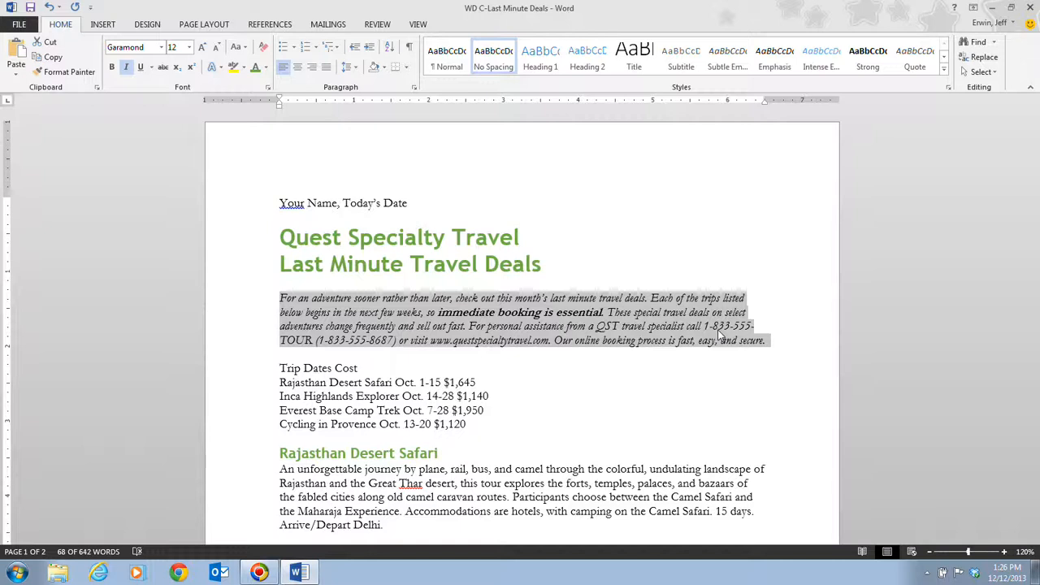
Step: In the Font dialog, set the "Last Minute Travel Deals" heading to size 48 with a blue theme font color
left_click(281, 263)
left_click_drag(291, 263, 546, 262)
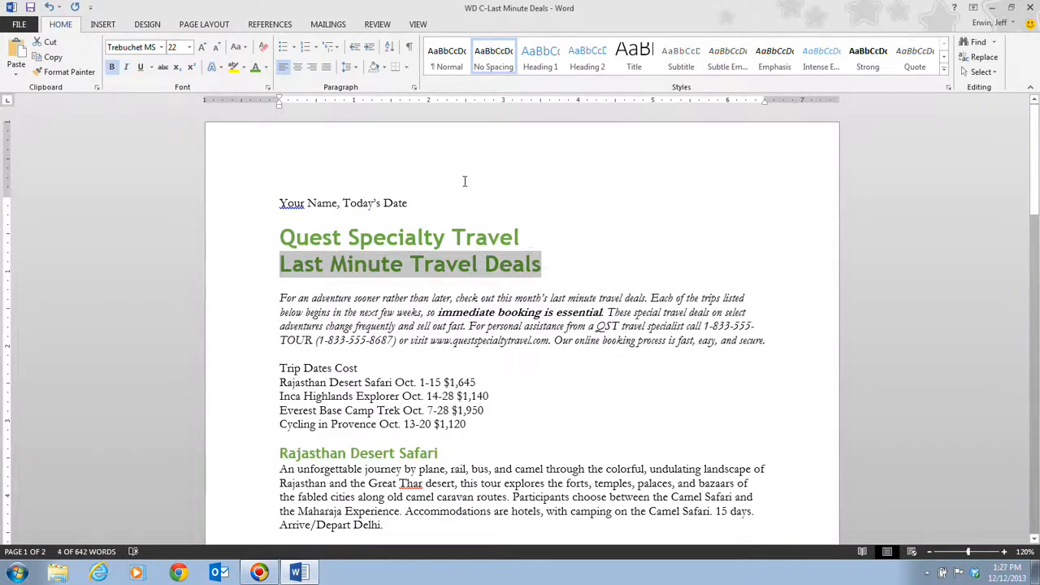
left_click(269, 88)
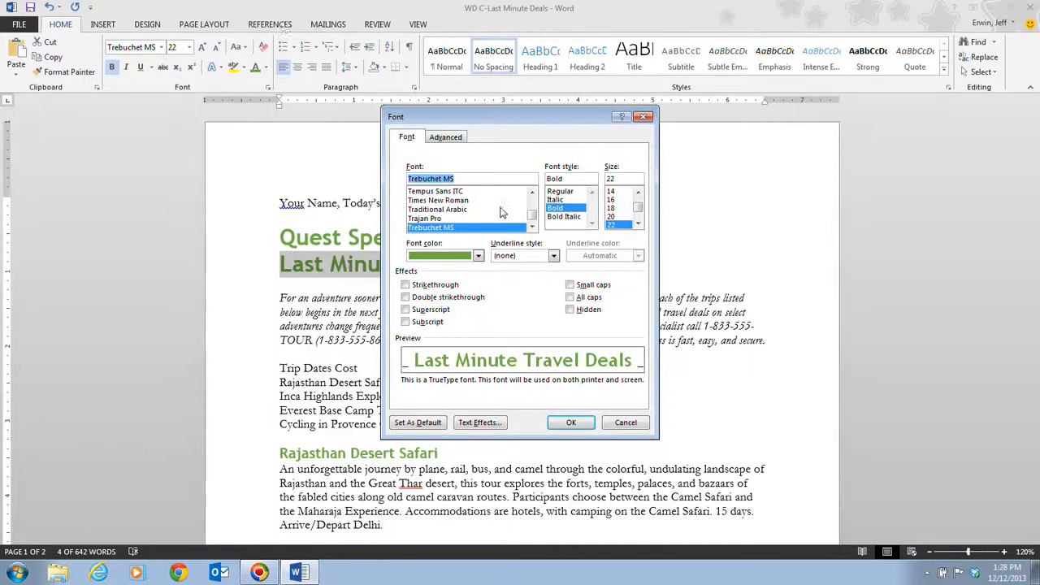
left_click(638, 224)
left_click(638, 224)
left_click(638, 225)
left_click(638, 225)
left_click(638, 225)
left_click(638, 224)
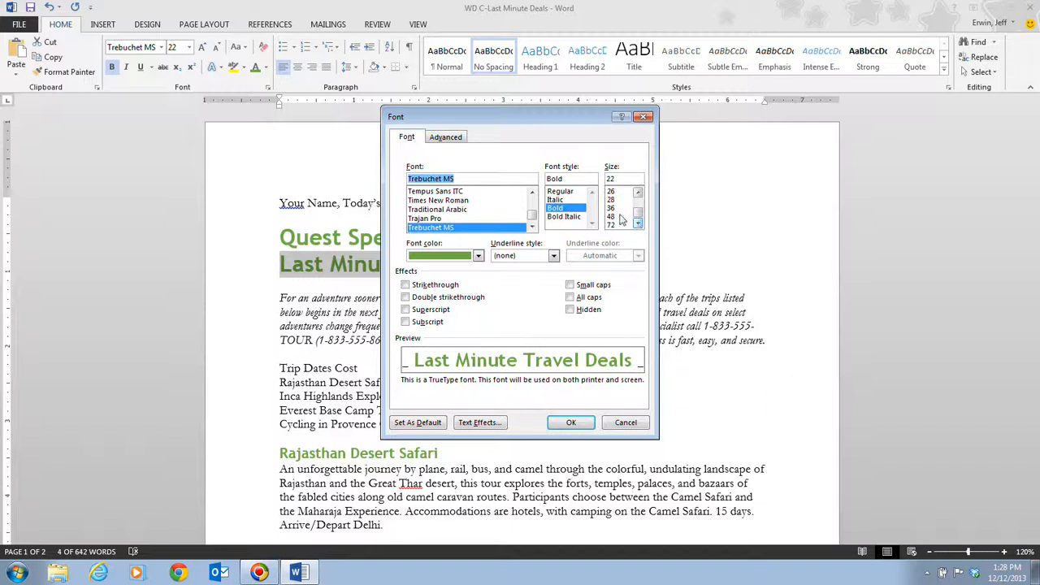
left_click(620, 217)
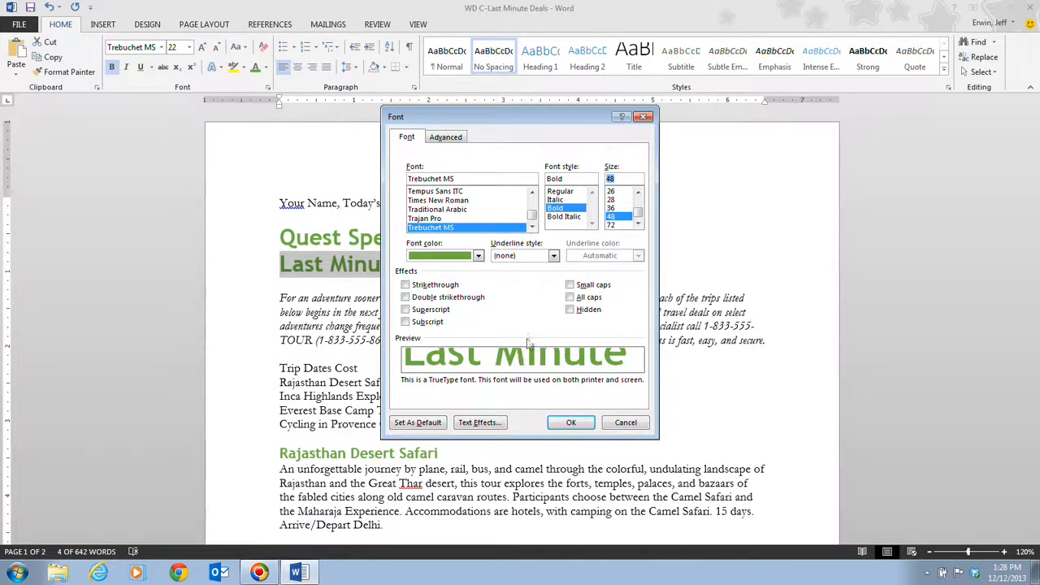
left_click(480, 256)
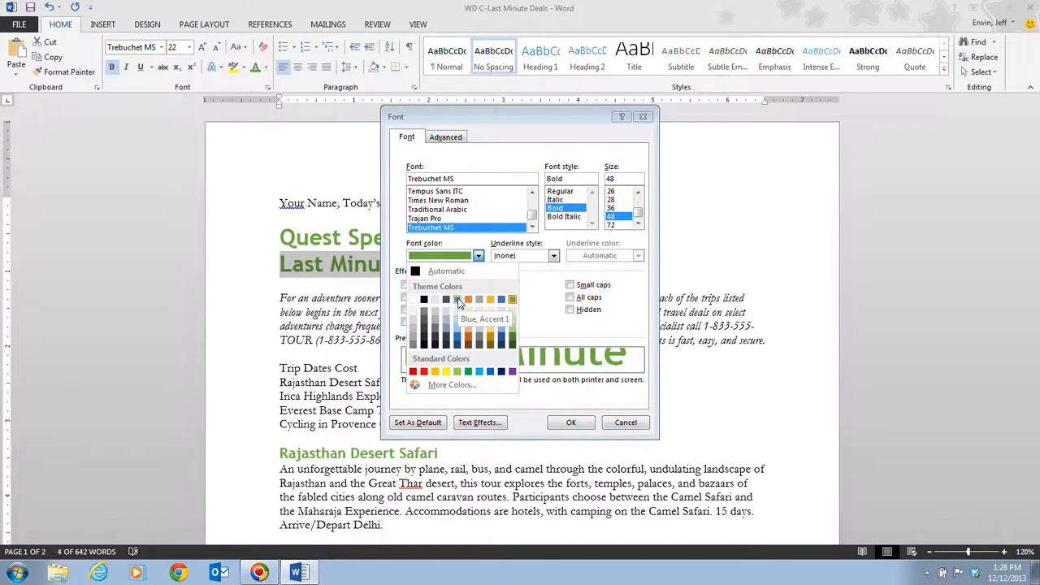
left_click(502, 300)
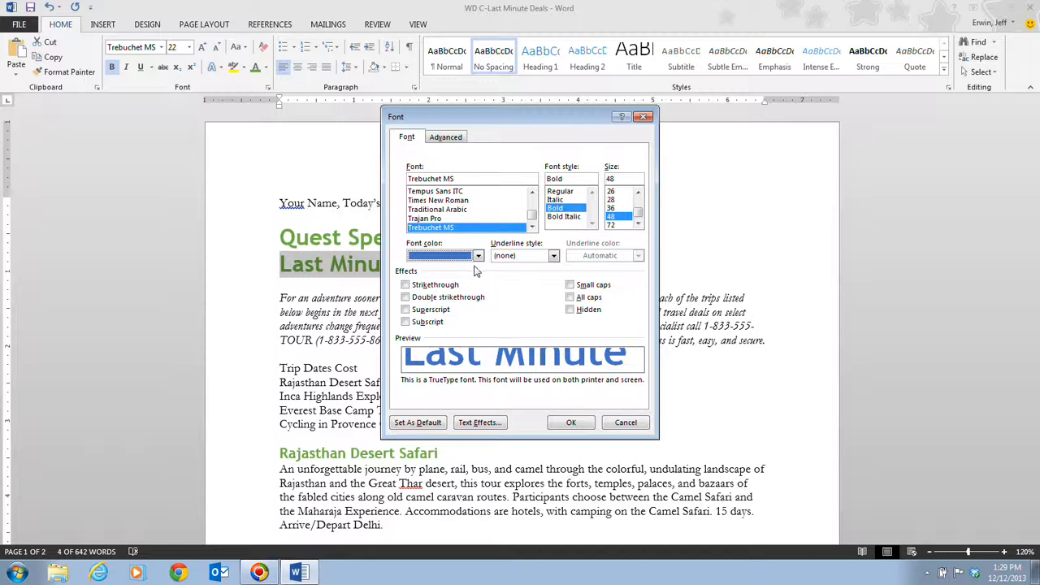
Step: Add a preset text shadow with 60% transparency, 4 pt blur, 45° angle and 3 pt distance to the heading and apply the font changes
left_click(487, 425)
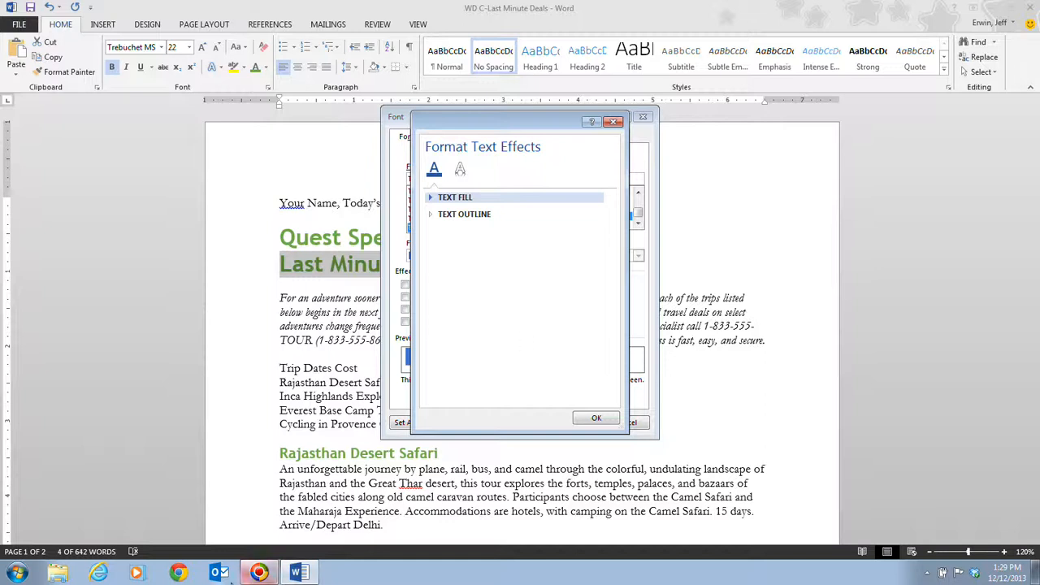
left_click(258, 572)
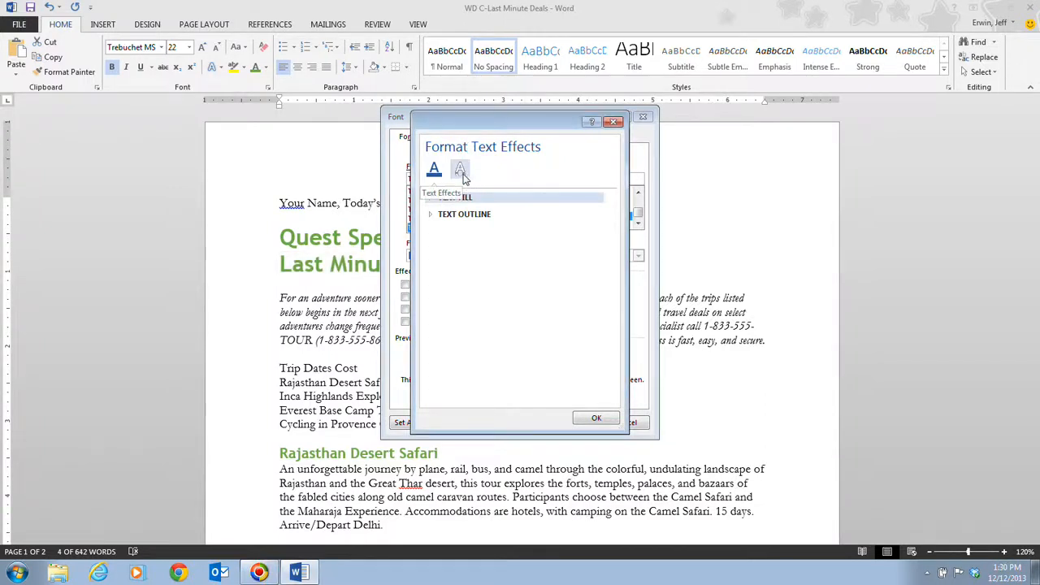
left_click(461, 171)
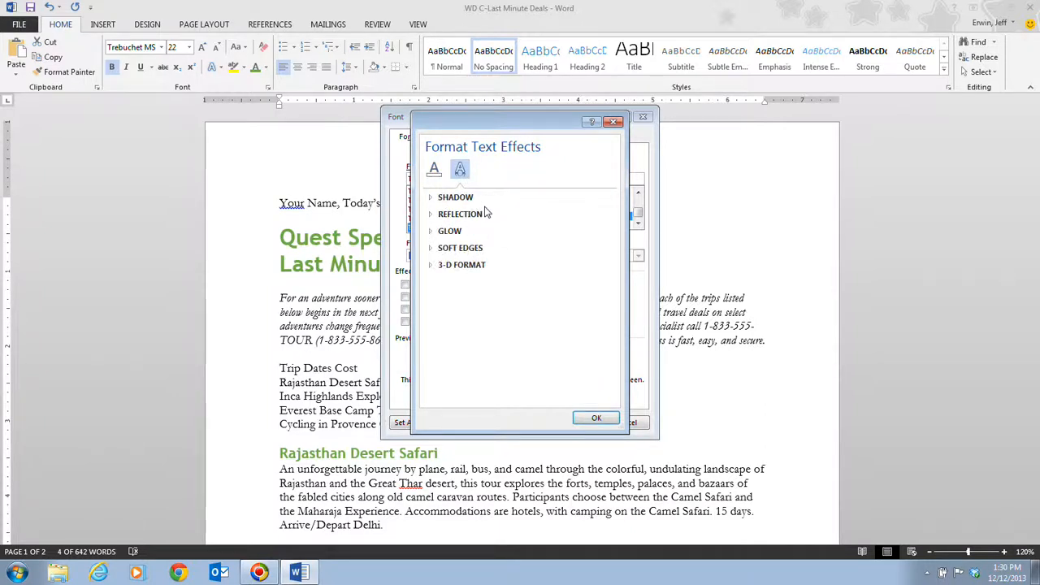
left_click(478, 199)
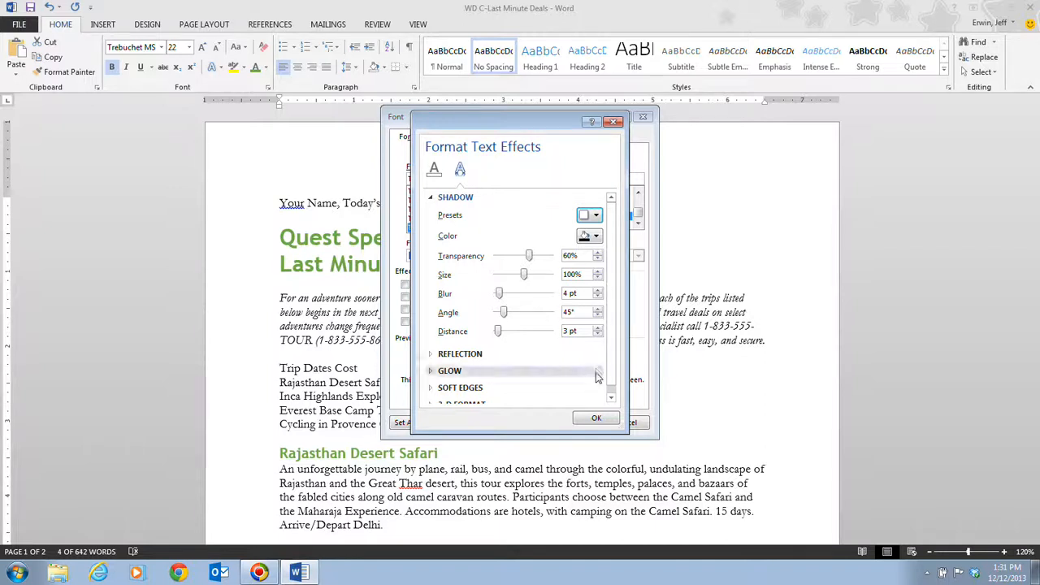
left_click(601, 419)
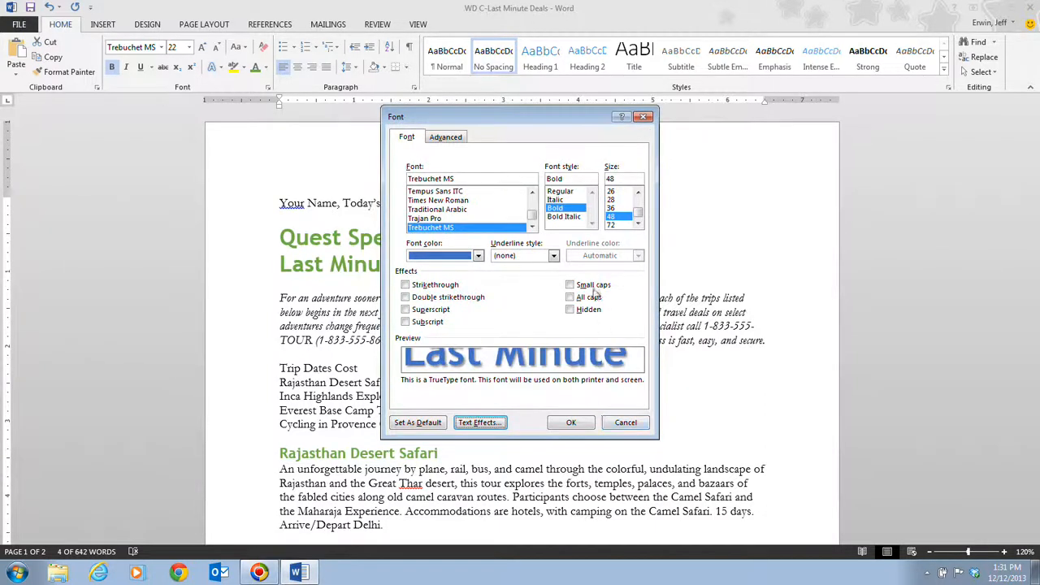
left_click(574, 422)
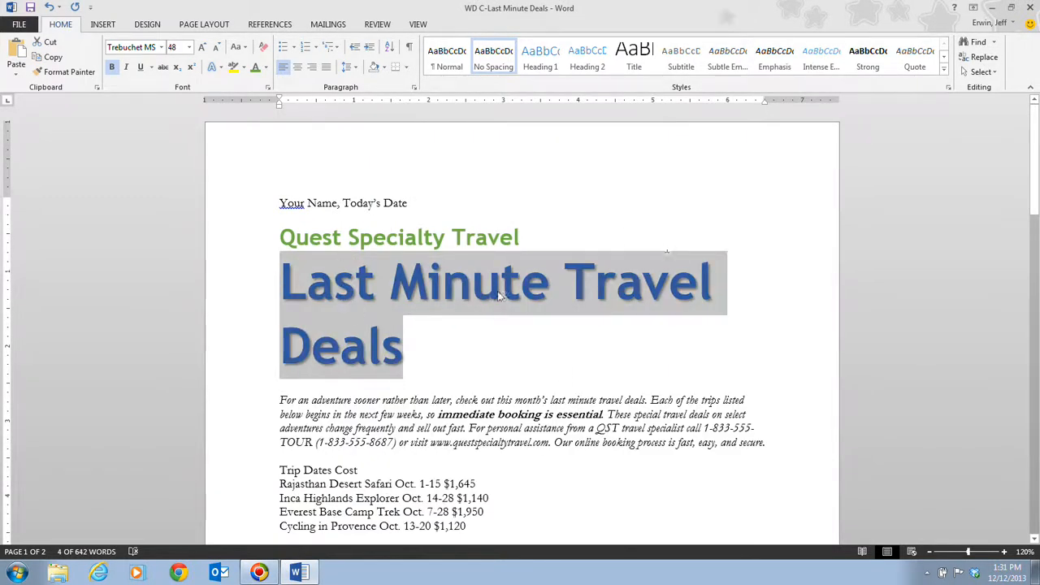
left_click(475, 362)
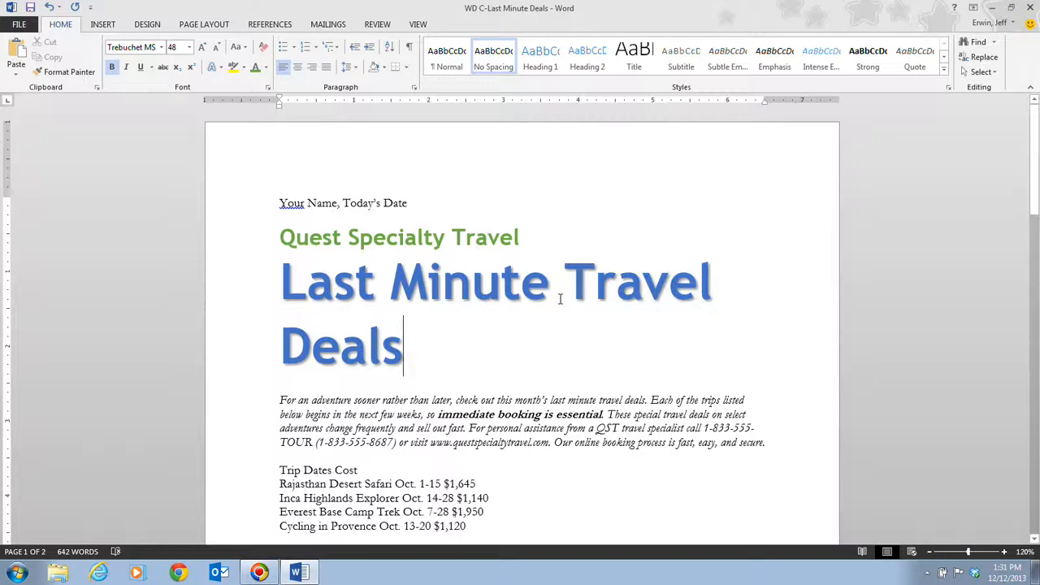
Step: Set the character scale of the "Last Minute Travel Deals" heading to 80%
left_click(268, 283)
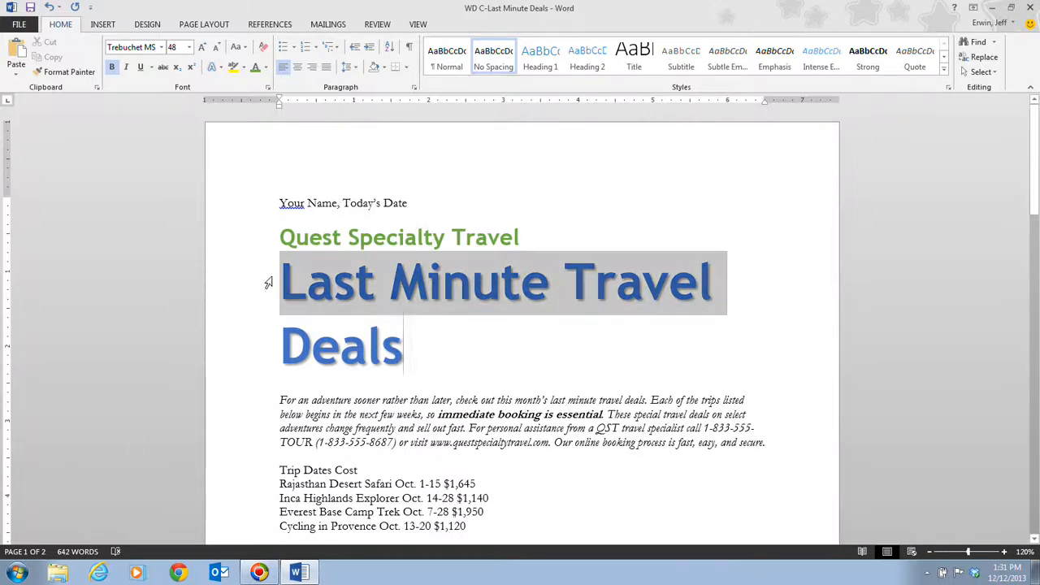
left_click_drag(268, 283, 397, 355)
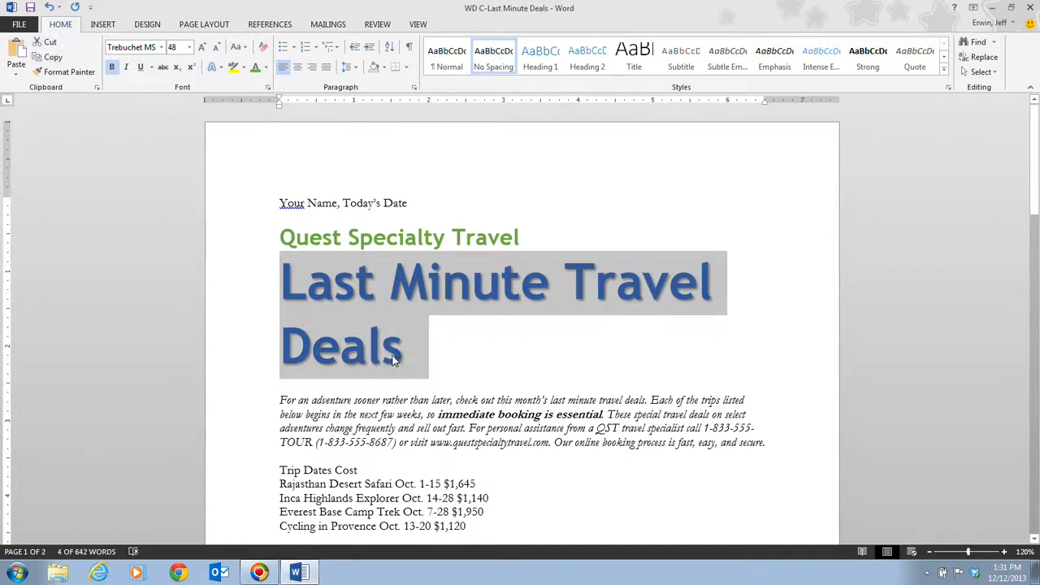
right_click(336, 297)
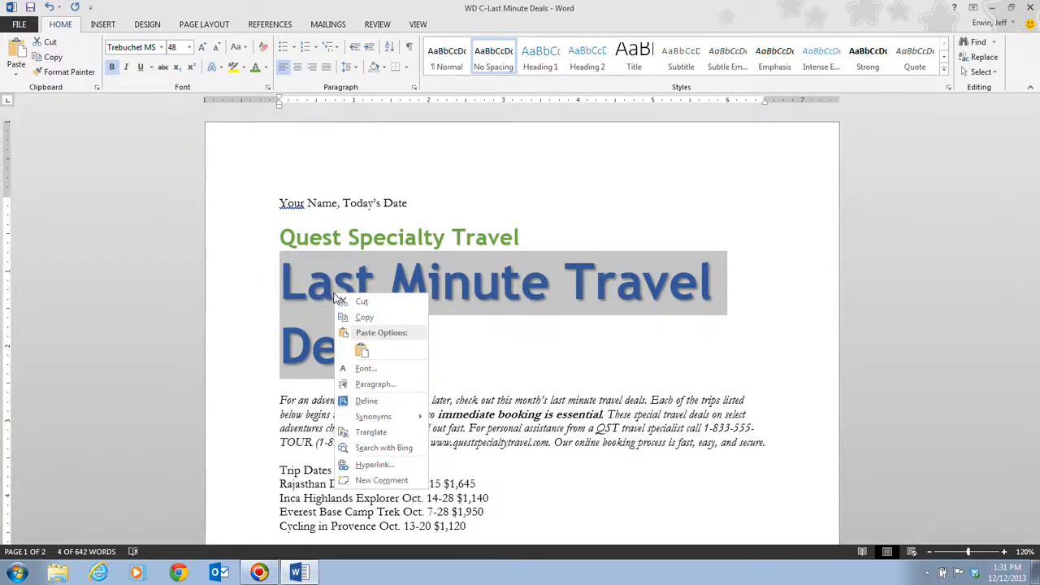
left_click(365, 369)
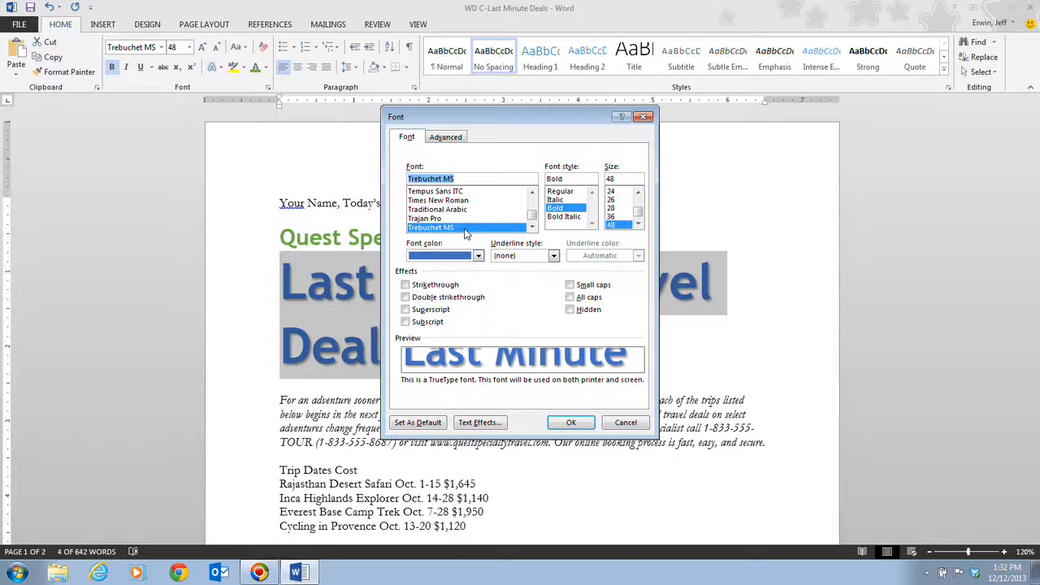
left_click(452, 138)
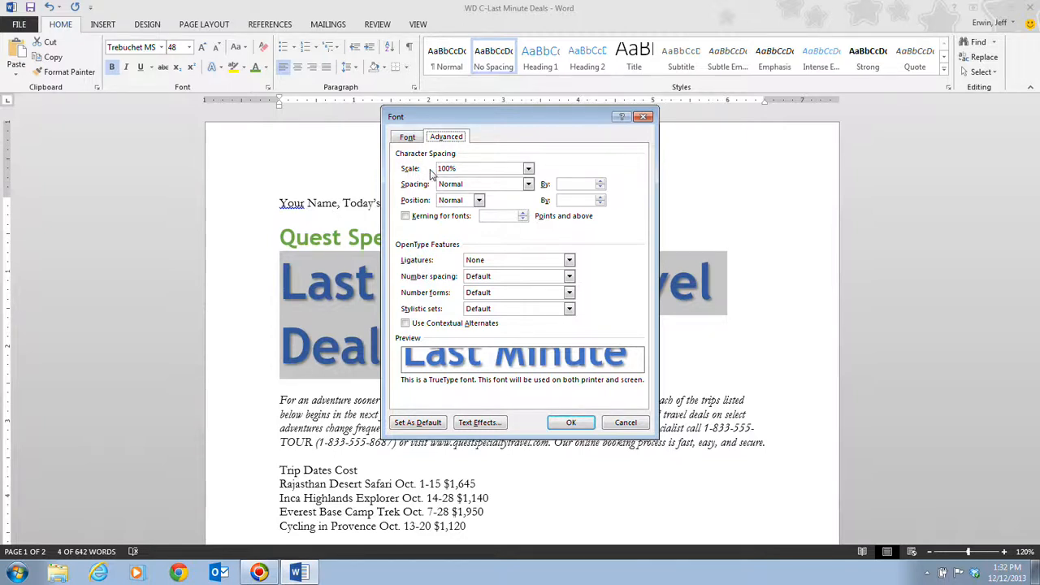
left_click(528, 170)
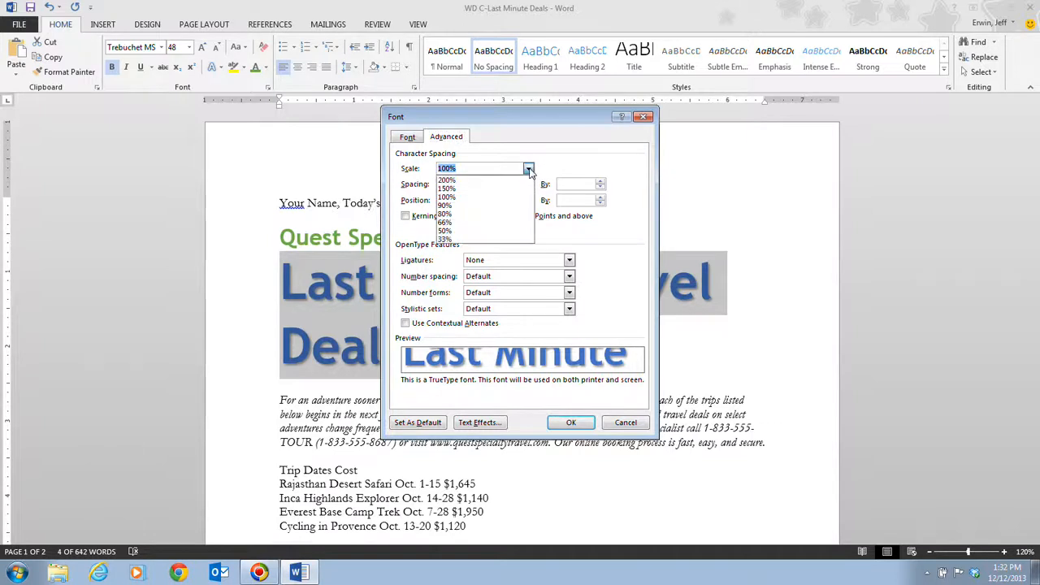
left_click(511, 215)
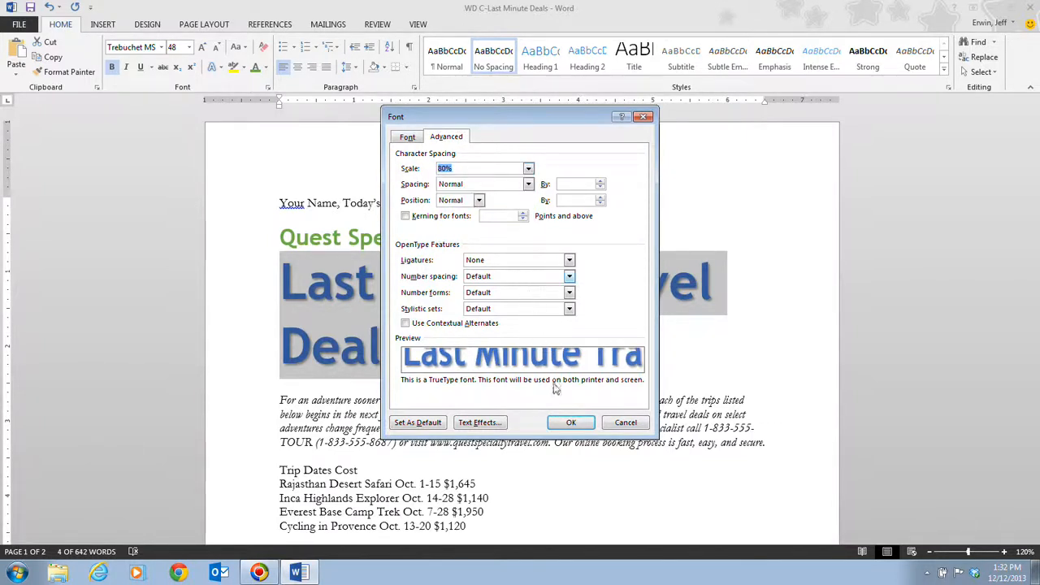
left_click(574, 424)
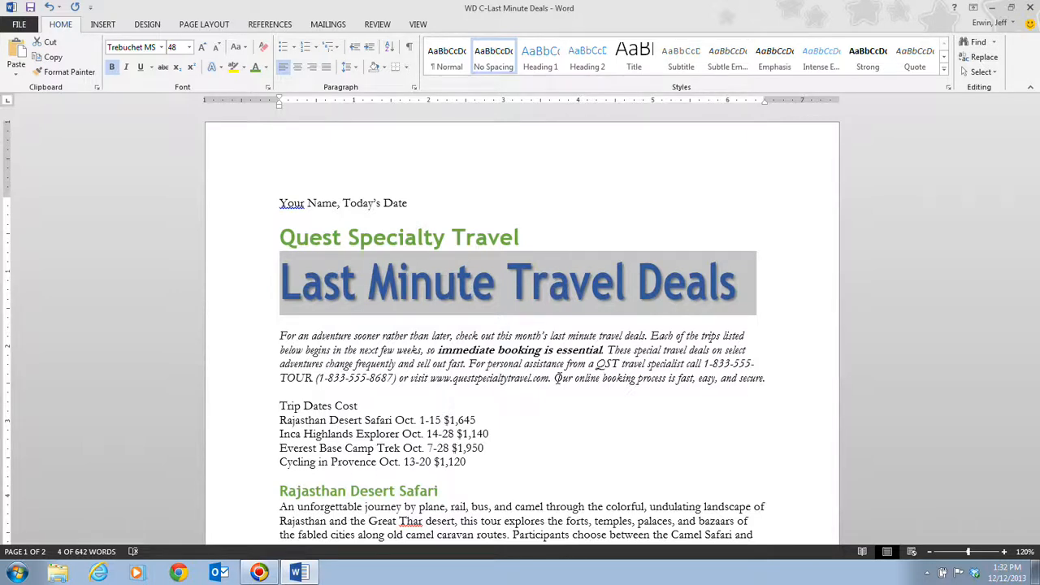
left_click(707, 230)
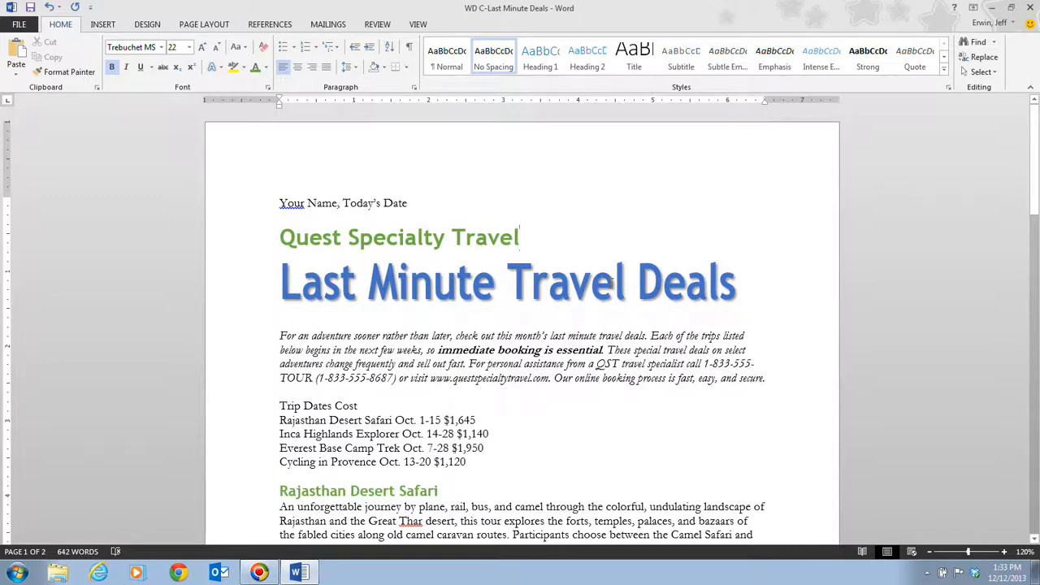
Step: Format the "Camel Safari" subheading in bold Trebuchet MS
scroll(611, 280, "down", 5)
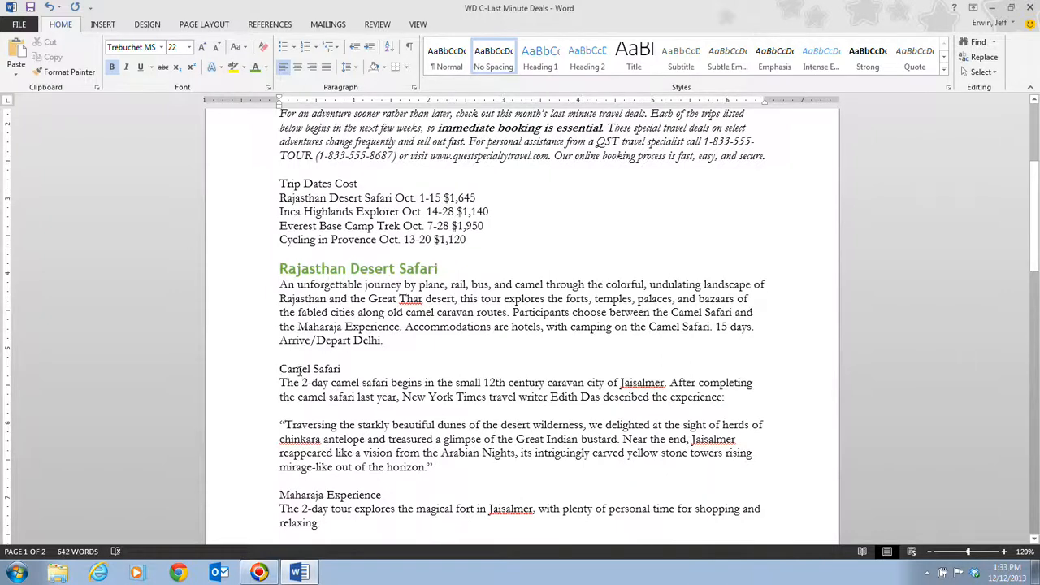
left_click_drag(278, 367, 339, 368)
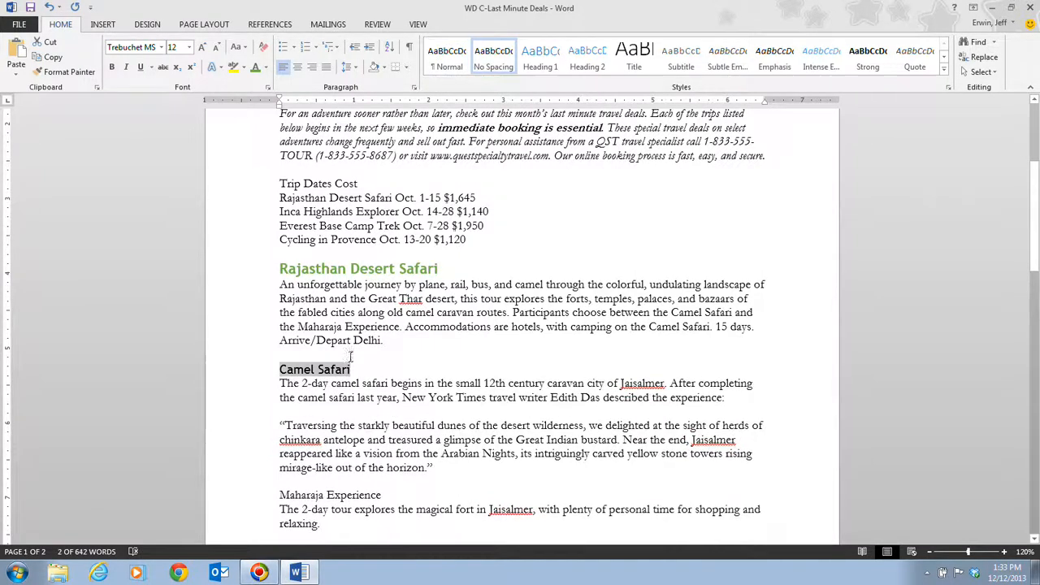
left_click(282, 371)
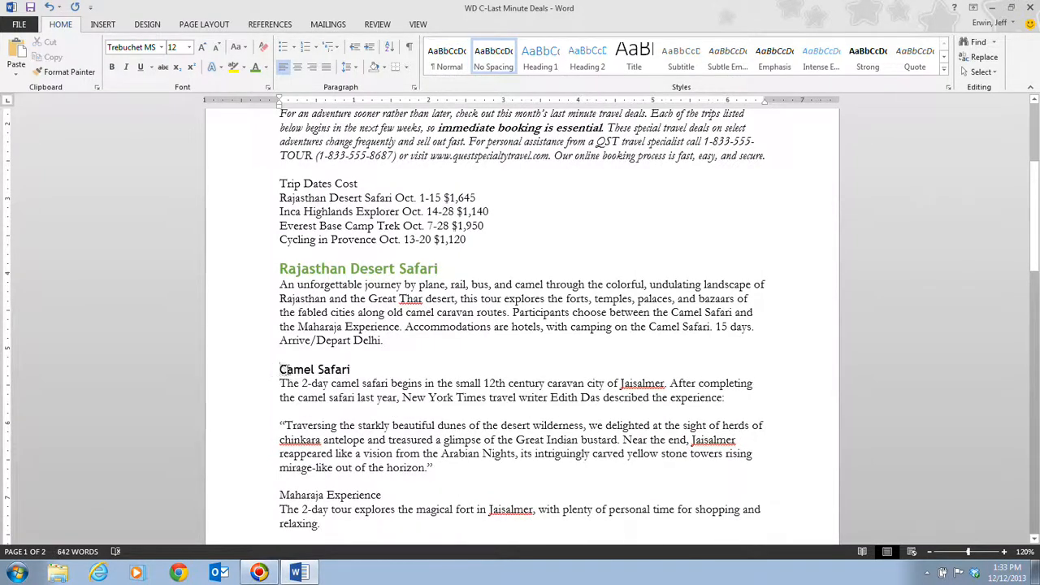
left_click_drag(282, 369, 358, 367)
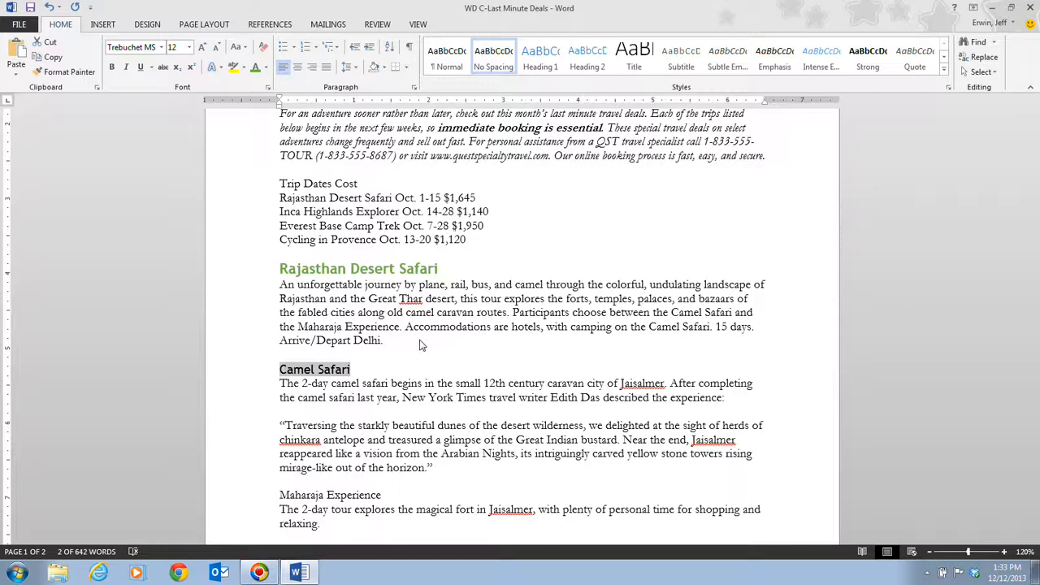
key("ctrl+b")
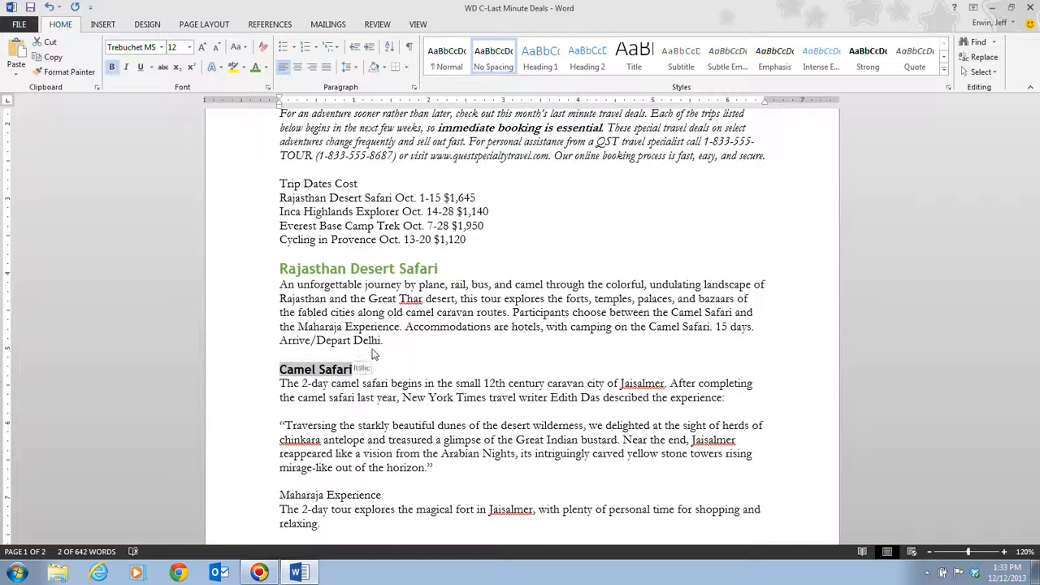
Step: Italicize the "Camel Safari" subheading and set its font color to Blue, Accent 5
key("ctrl+i")
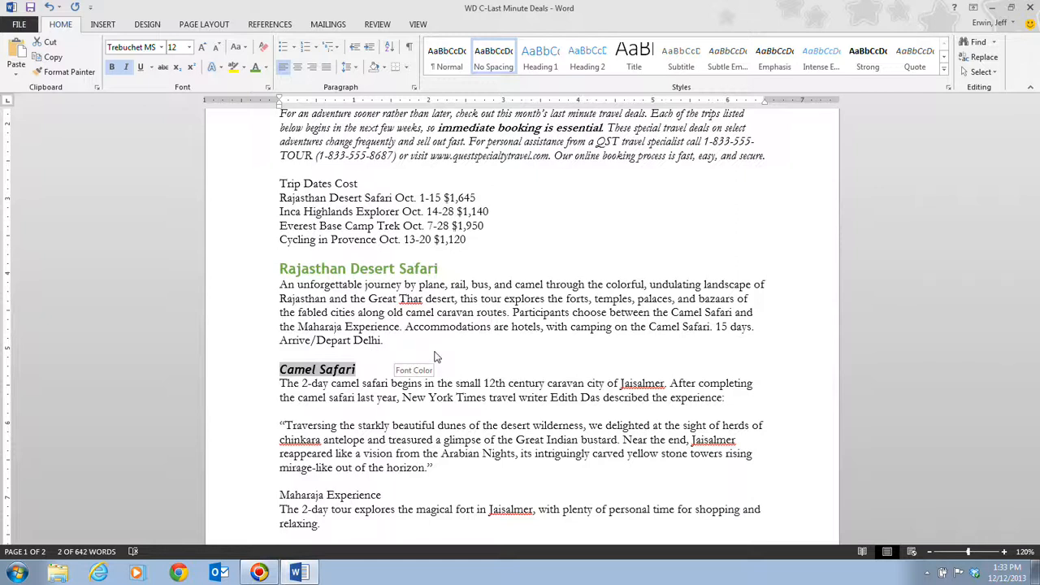
left_click(499, 397)
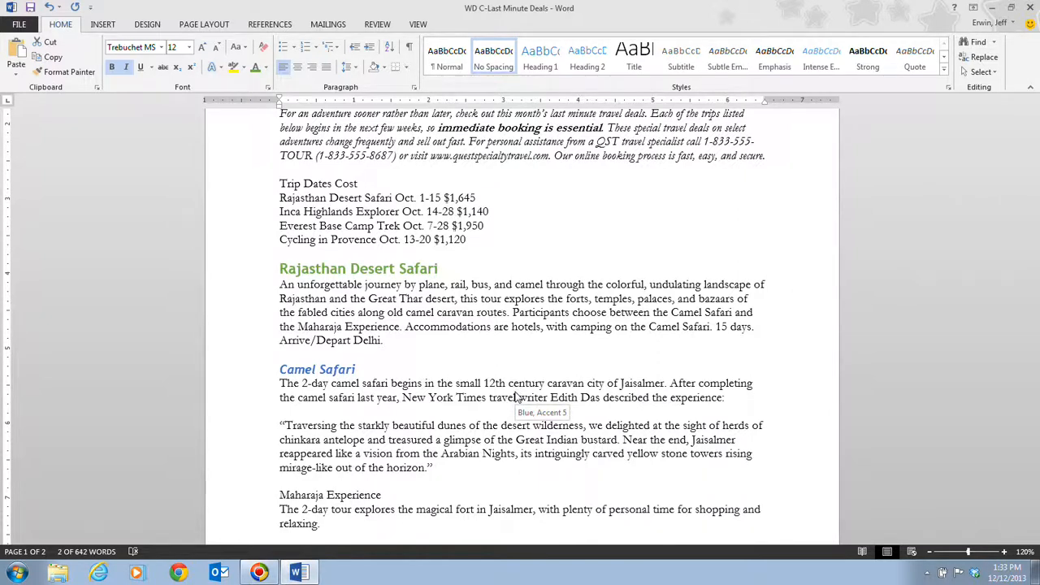
left_click(515, 392)
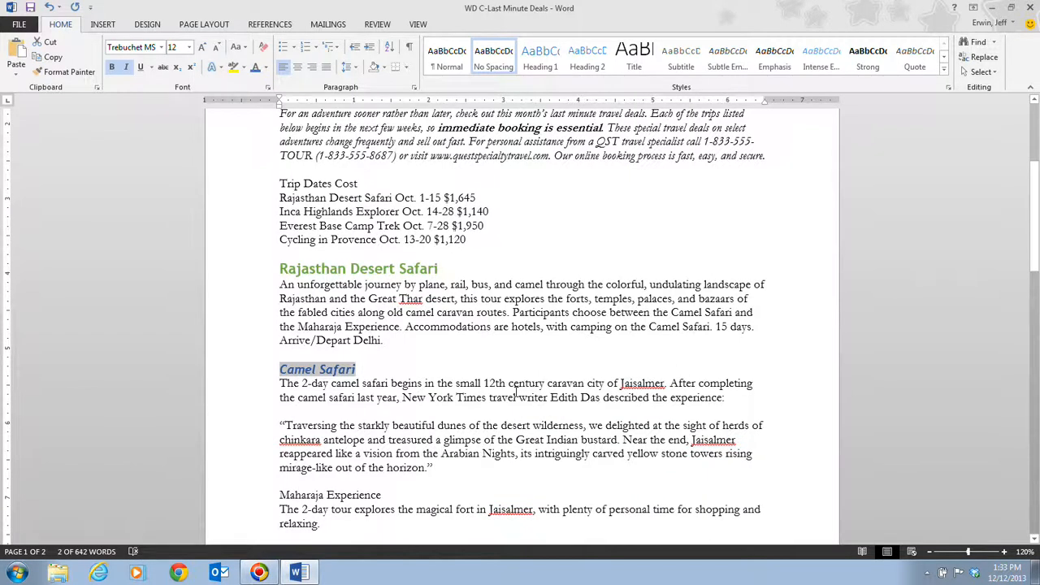
left_click(586, 356)
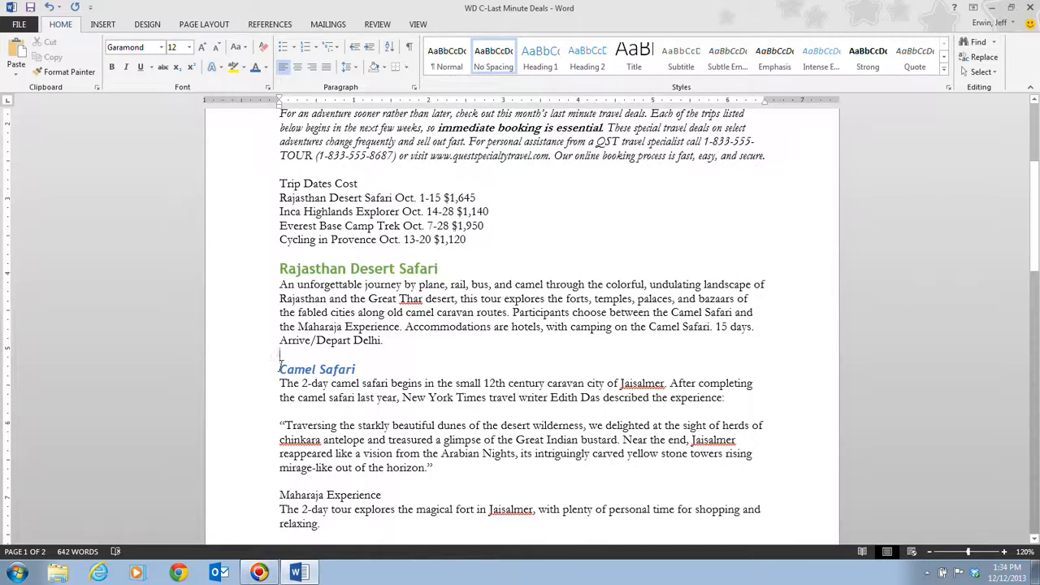
Step: Copy the formatting of the "Camel Safari" subheading onto "Maharaja Experience" with Format Painter
left_click_drag(280, 368, 355, 370)
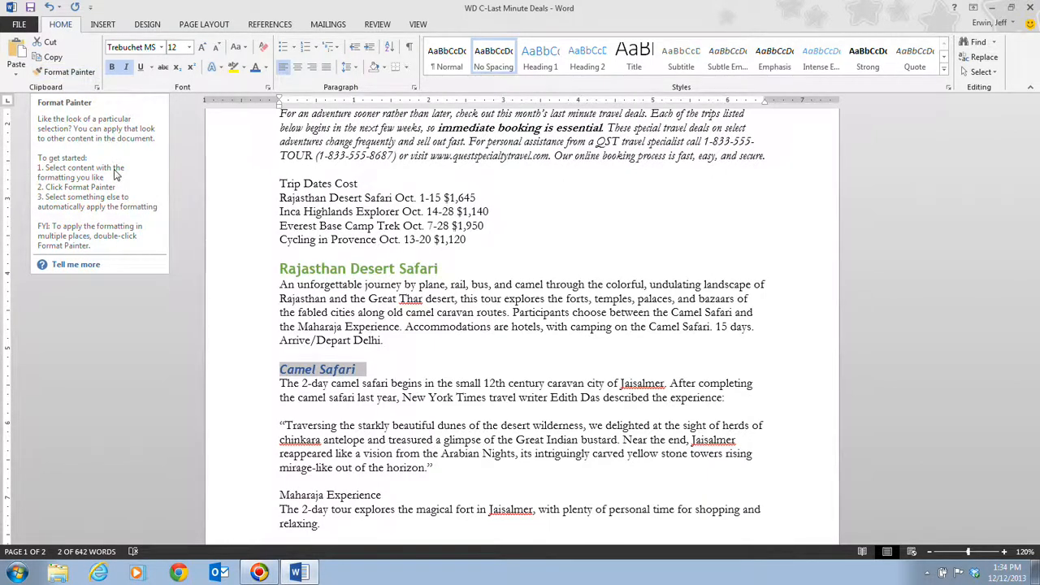
left_click(65, 71)
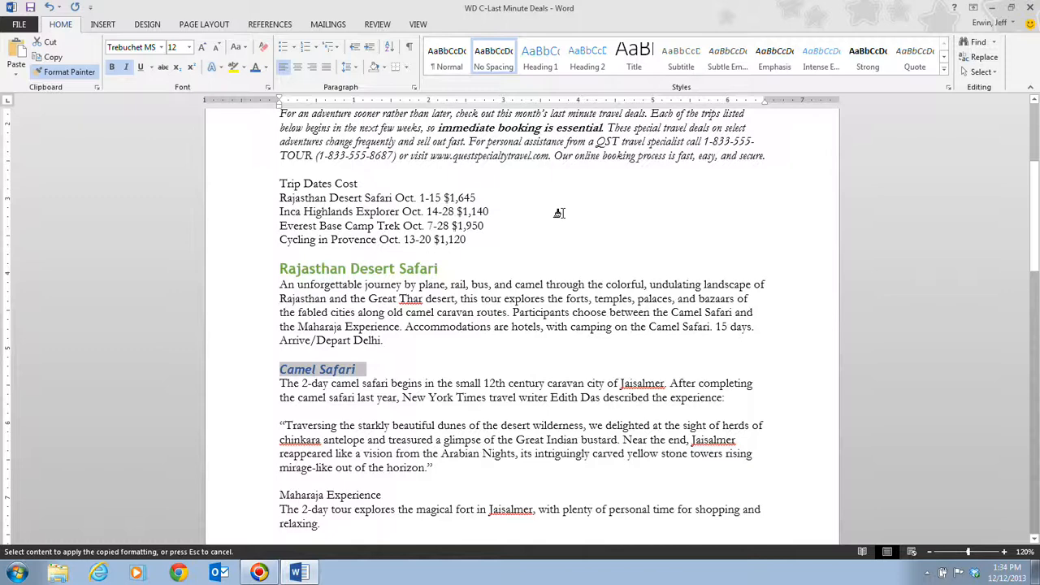
scroll(560, 213, "down", 4)
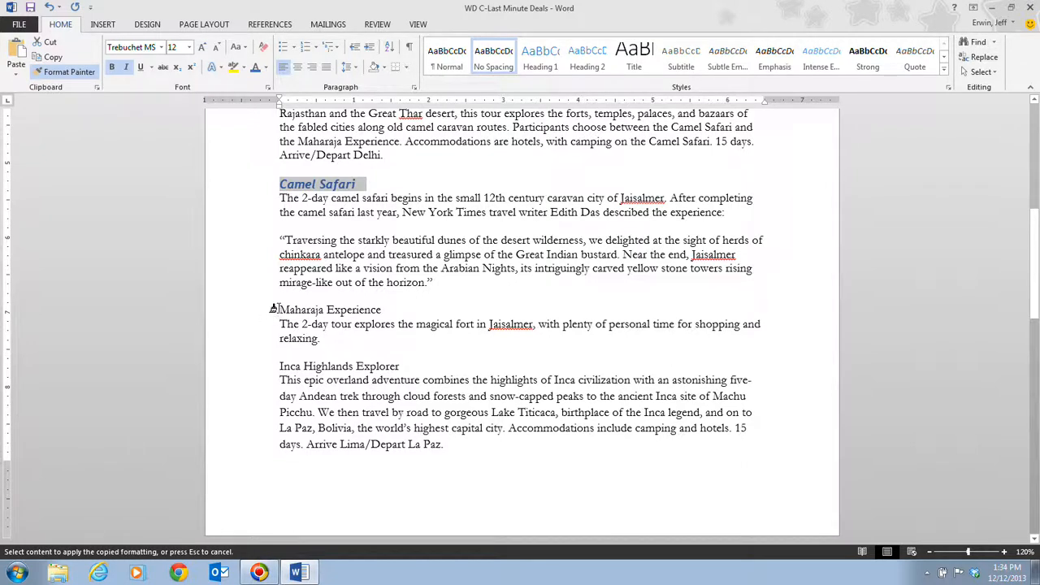
left_click_drag(275, 309, 364, 312)
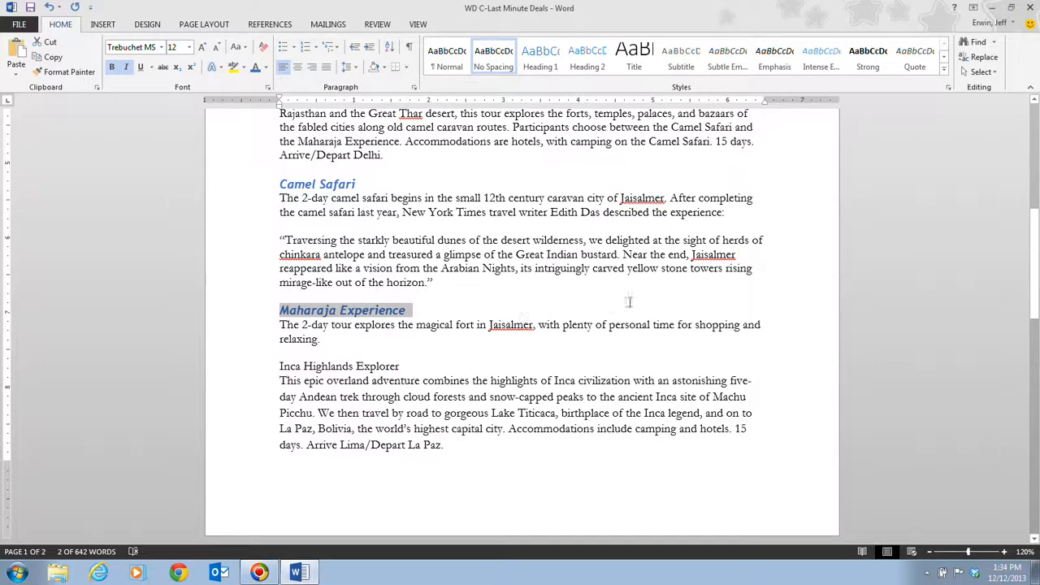
left_click(458, 297)
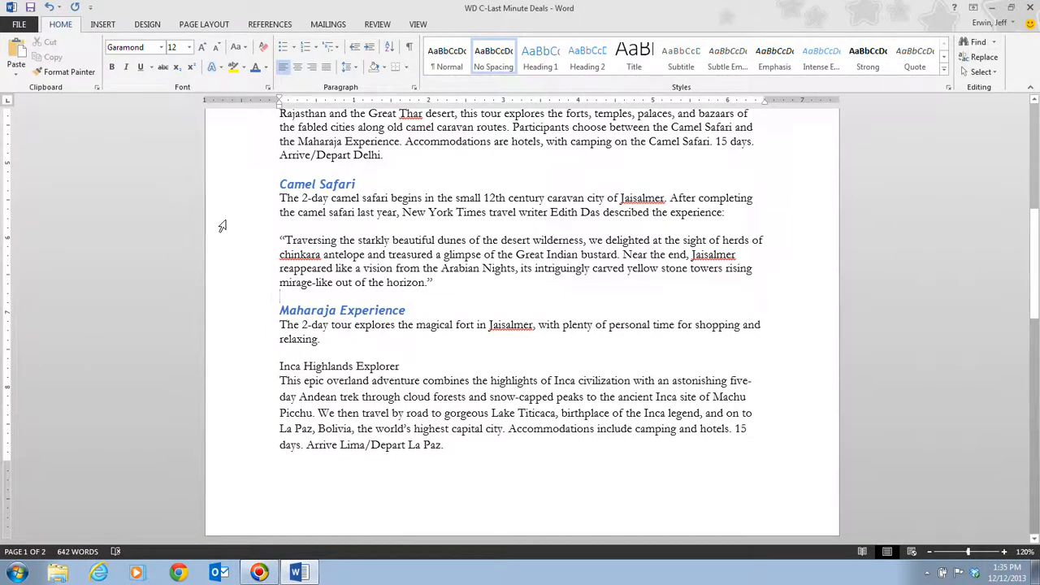
Step: Copy the "Rajasthan Desert Safari" heading's format with Format Painter locked for repeated use and apply it to "Inca Highlands Explorer"
scroll(222, 226, "up", 3)
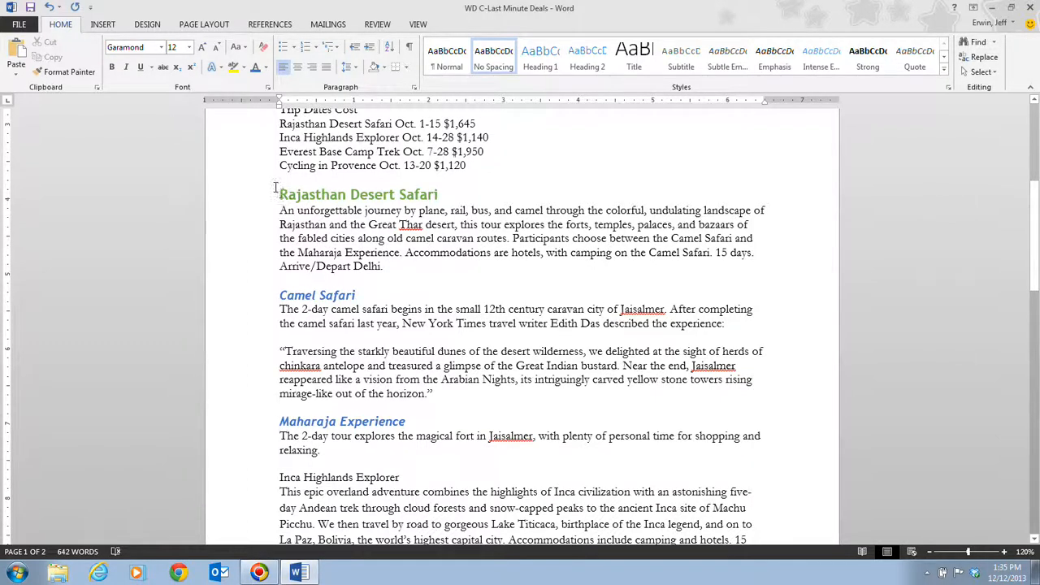
mouse_move(279, 194)
left_mouse_down()
mouse_move(416, 193)
mouse_move(406, 196)
left_mouse_up()
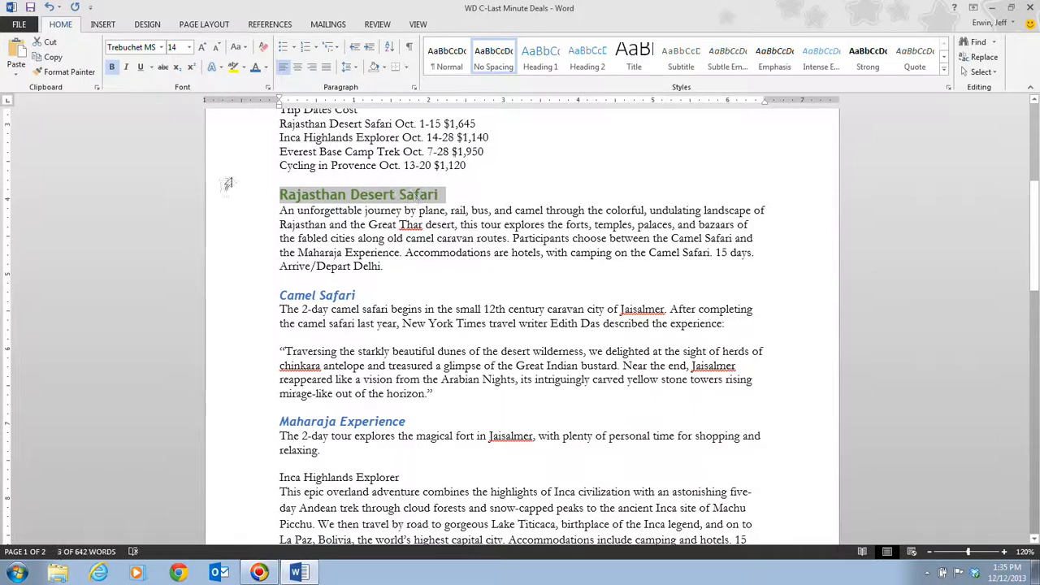
left_click(69, 72)
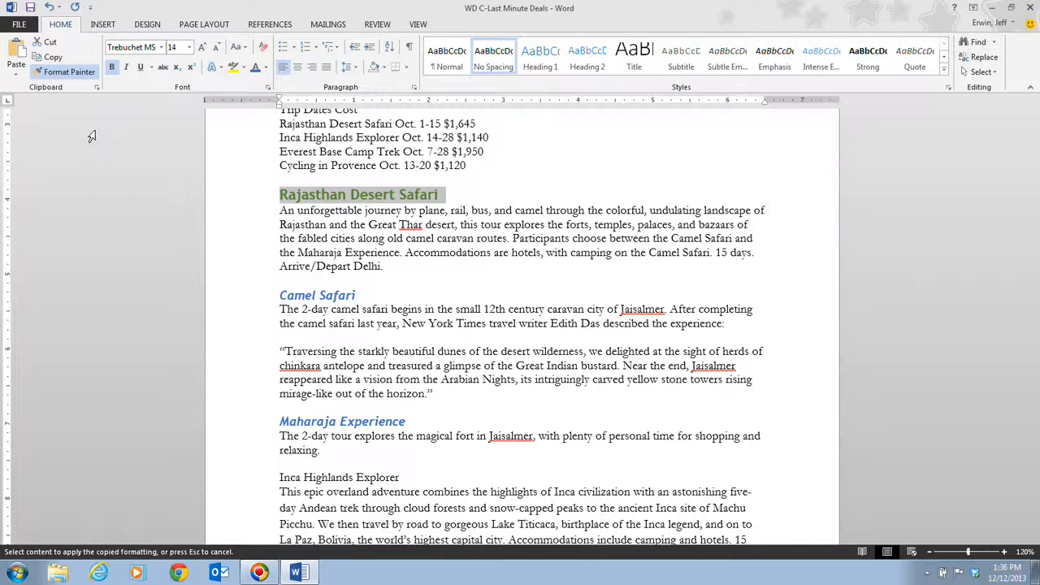
scroll(435, 318, "down", 5)
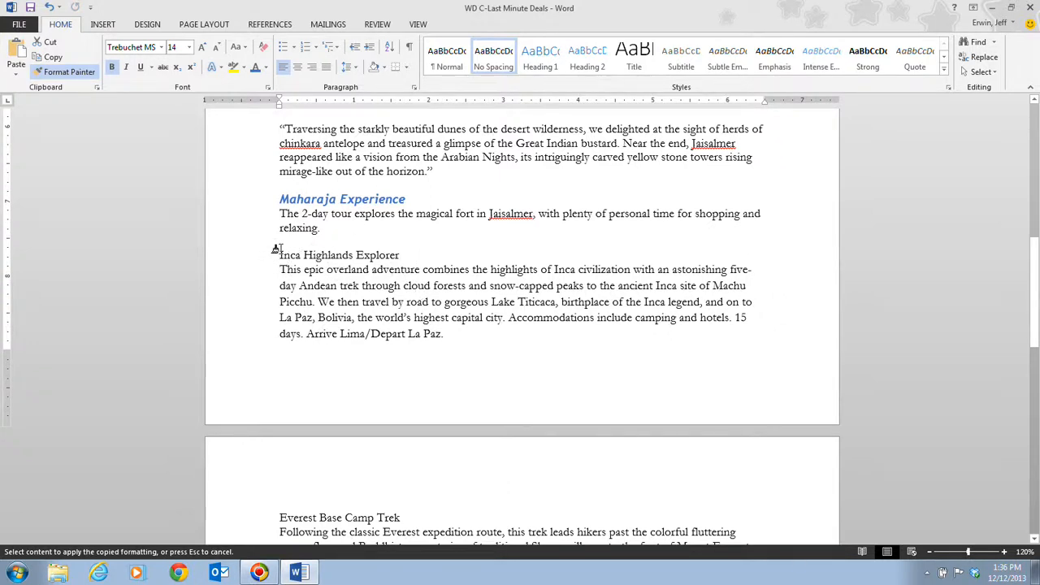
left_click_drag(276, 252, 386, 256)
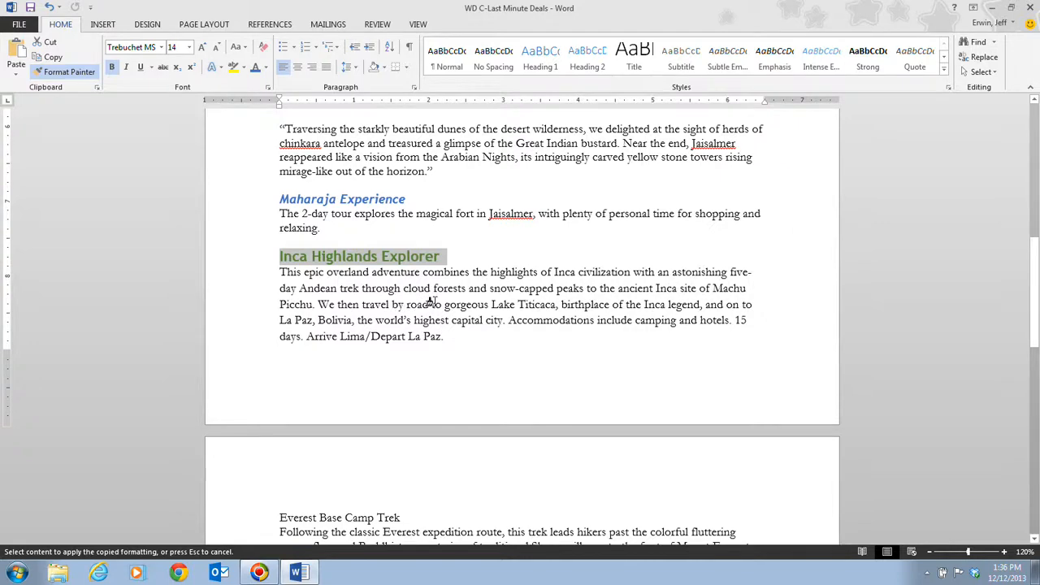
Step: Apply the copied heading format to "Everest Base Camp Trek" and "Cycling in Provence", and turn off Format Painter
scroll(430, 302, "down", 7)
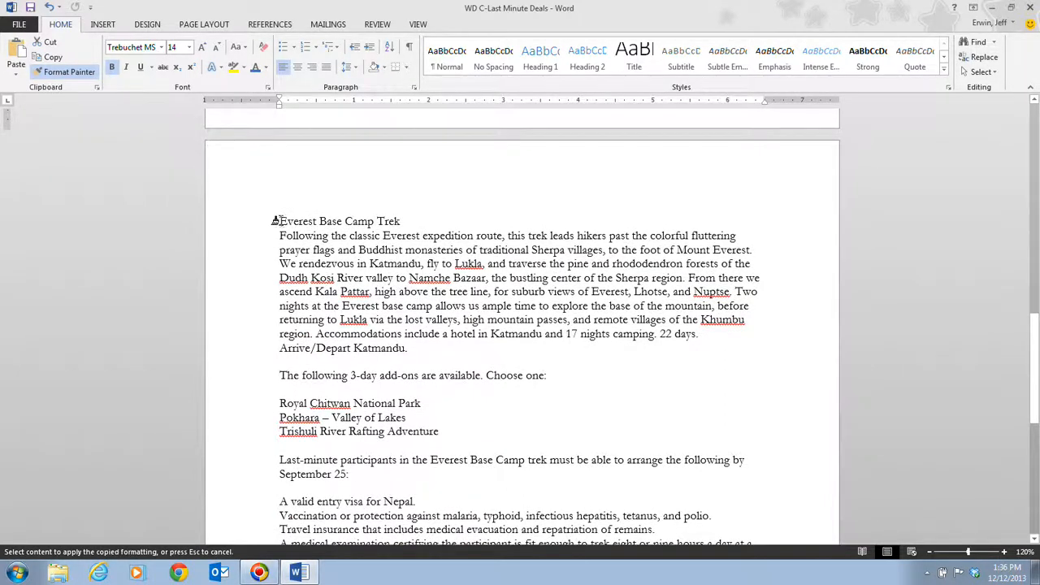
left_click_drag(276, 220, 400, 224)
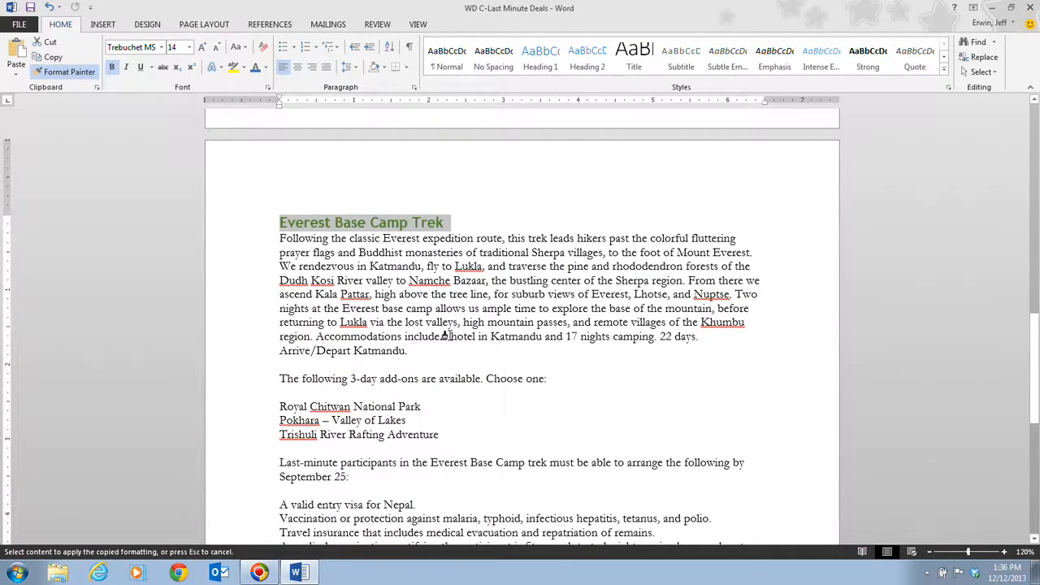
scroll(446, 336, "down", 7)
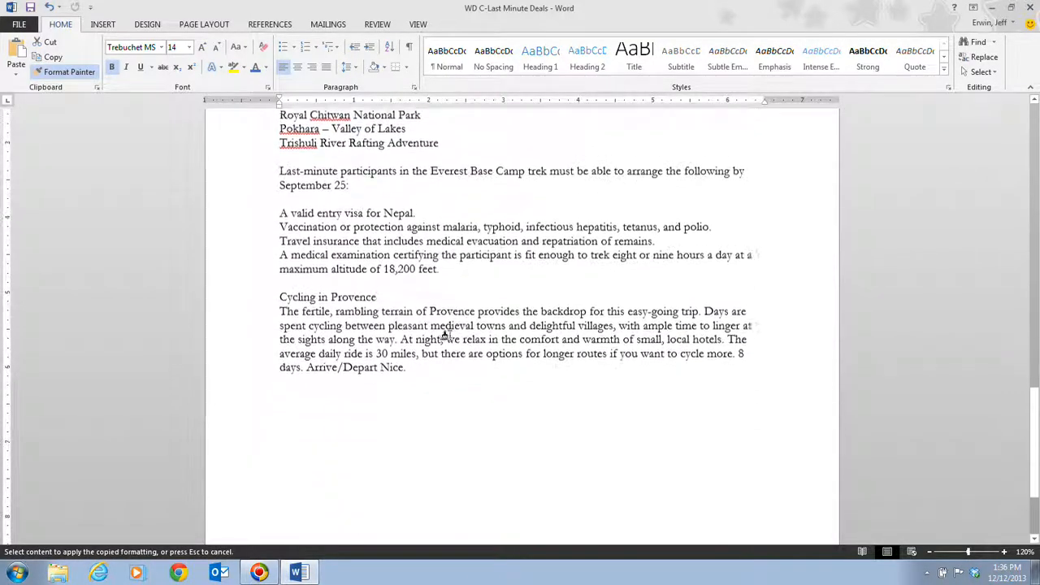
left_click_drag(278, 291, 382, 294)
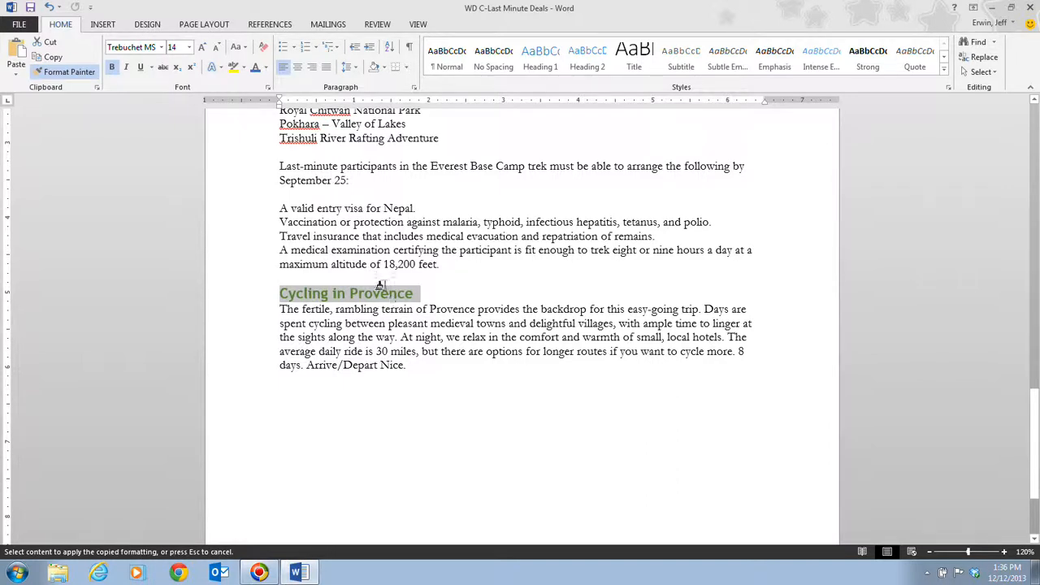
left_click(79, 71)
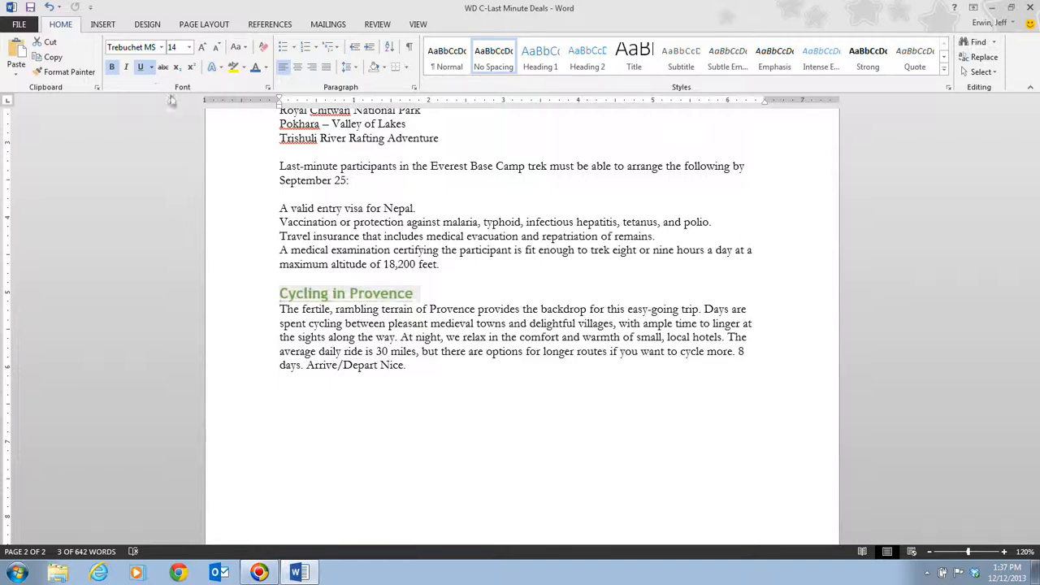
Step: Examine the underline styles offered in the Font dialog for the "Cycling in Provence" heading, and close it without applying any
left_click(211, 235)
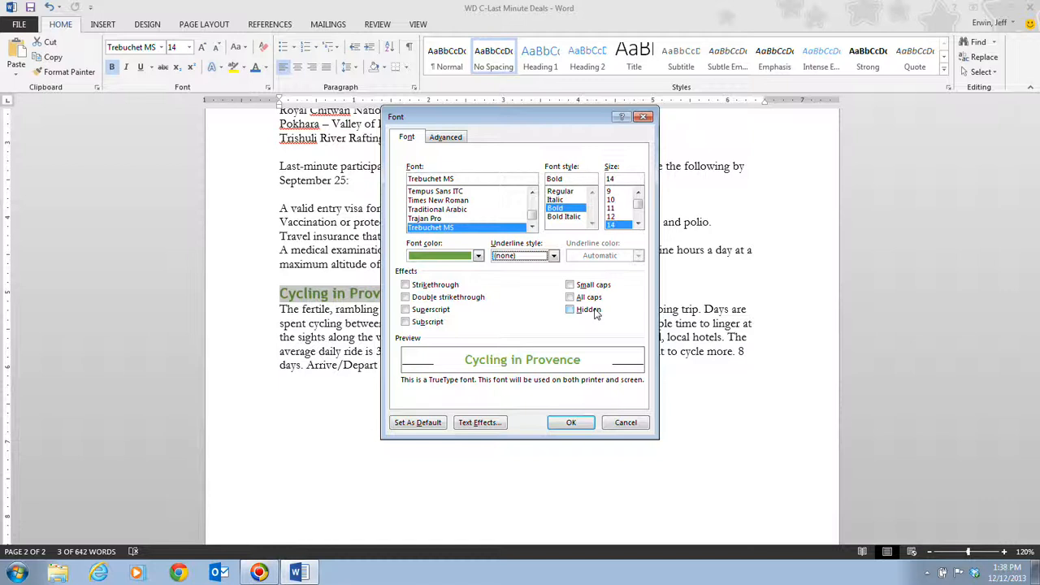
left_click(553, 256)
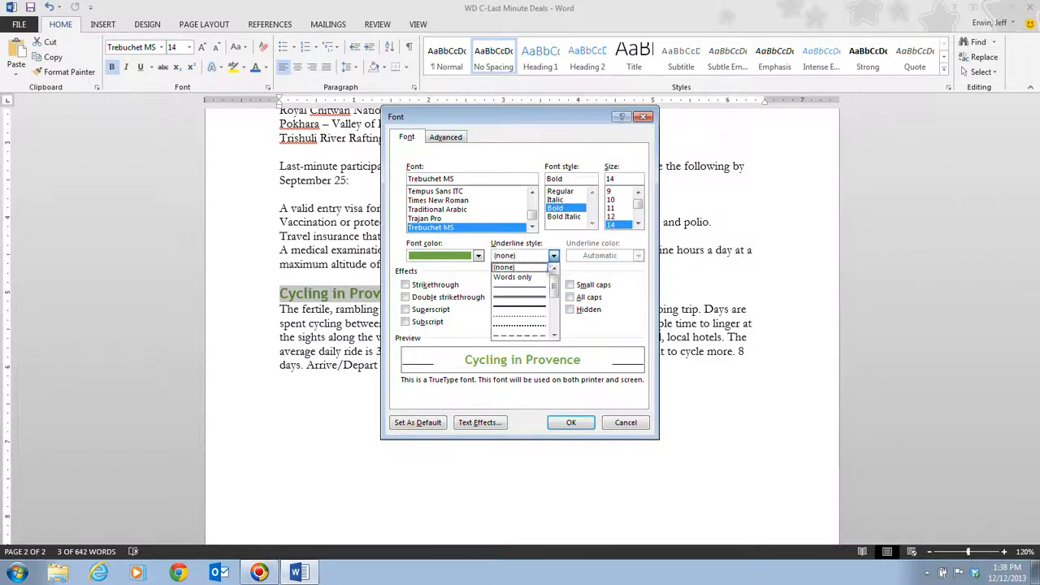
left_click_drag(554, 289, 554, 333)
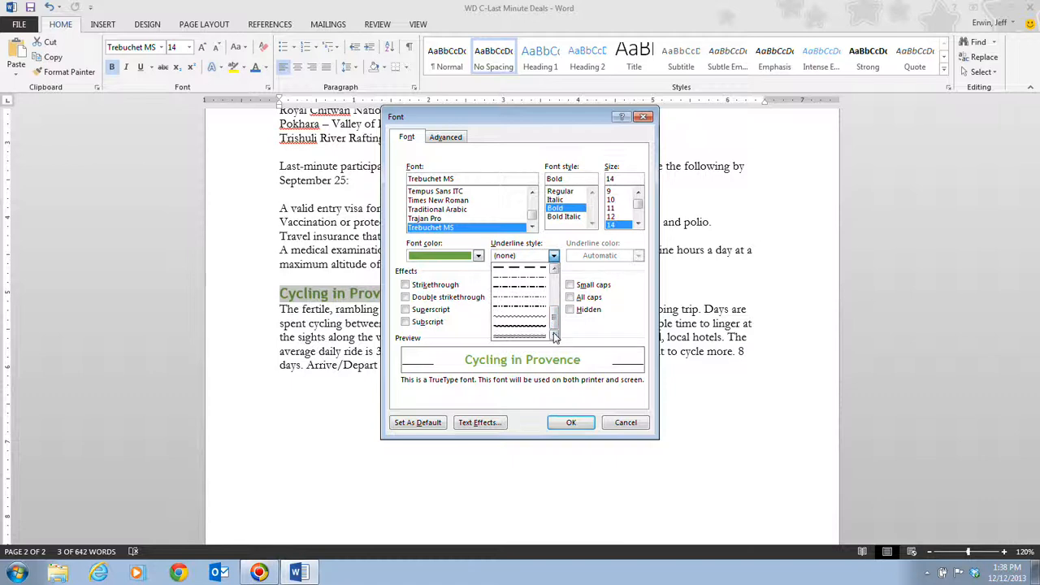
left_click(629, 421)
left_click(629, 421)
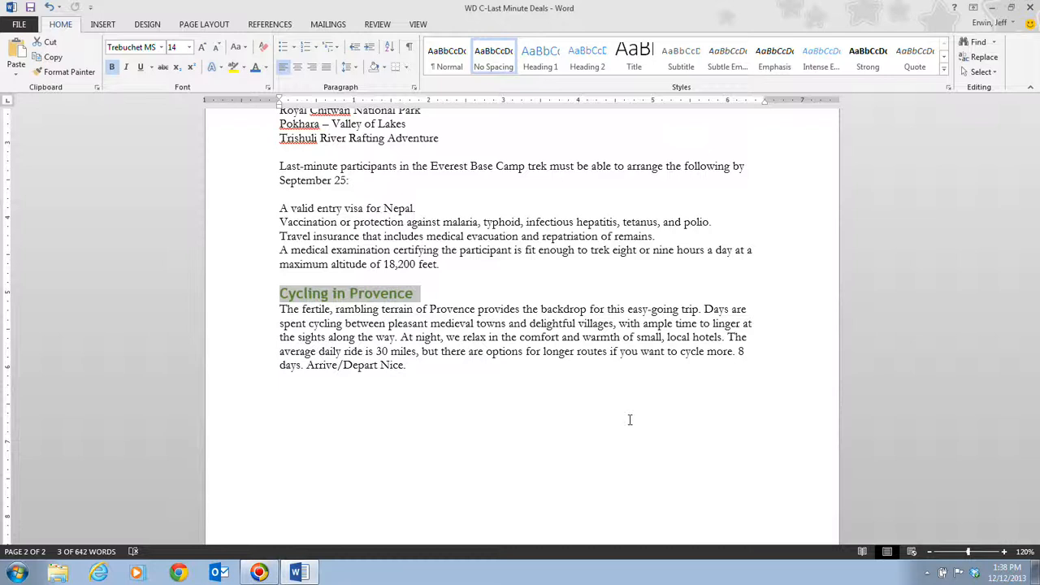
Step: Save the formatted travel deals document under its existing name
scroll(629, 420, "down", 1)
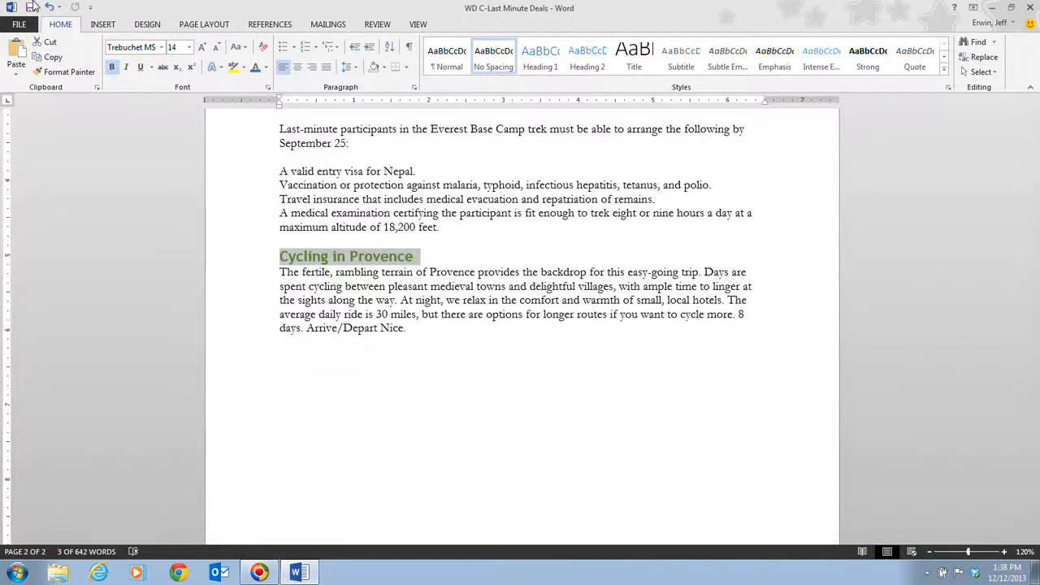
left_click(33, 3)
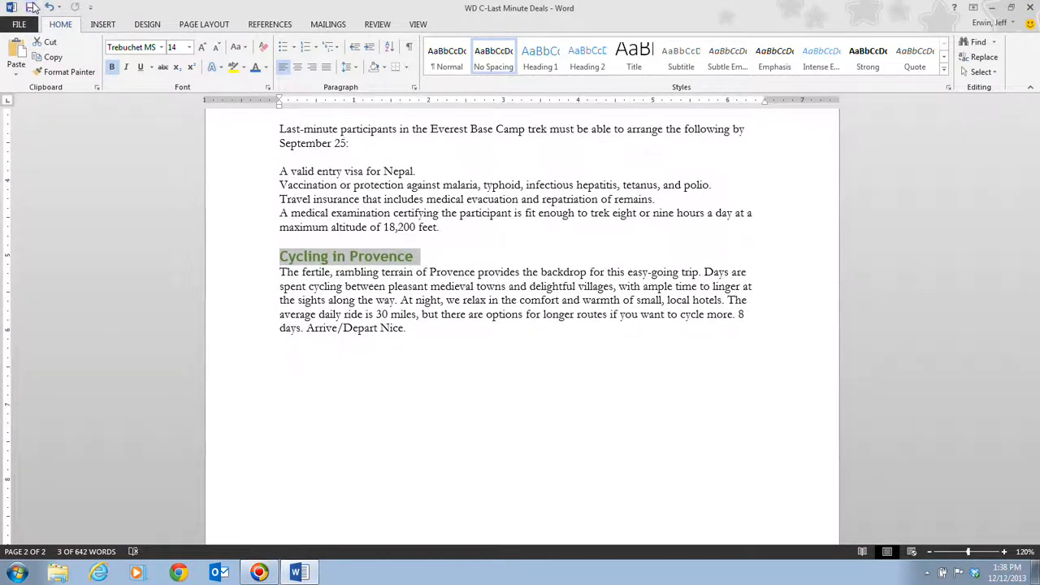